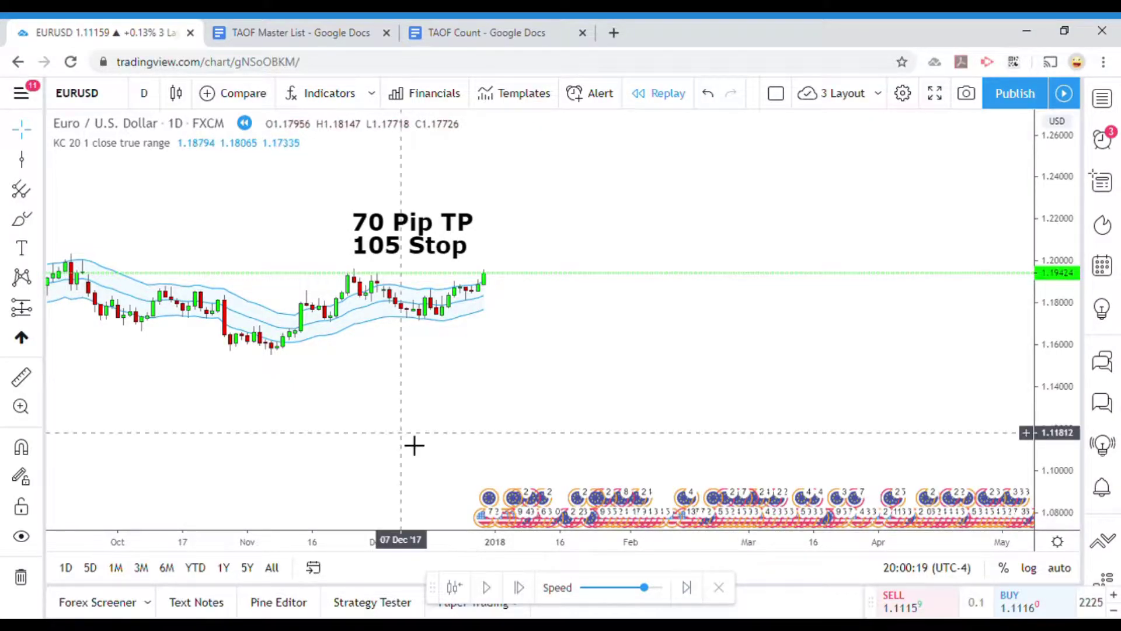
Step: Review the TAOF Count document's indicators tested and number of winners, and return to the EURUSD chart
click(418, 27)
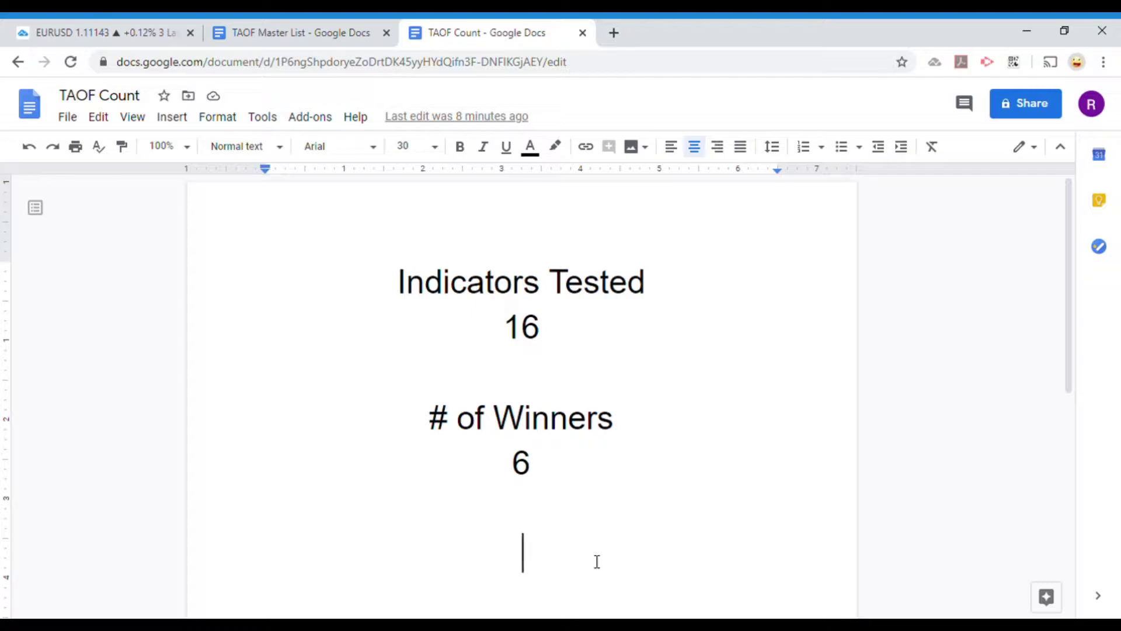
key(ctrl+1)
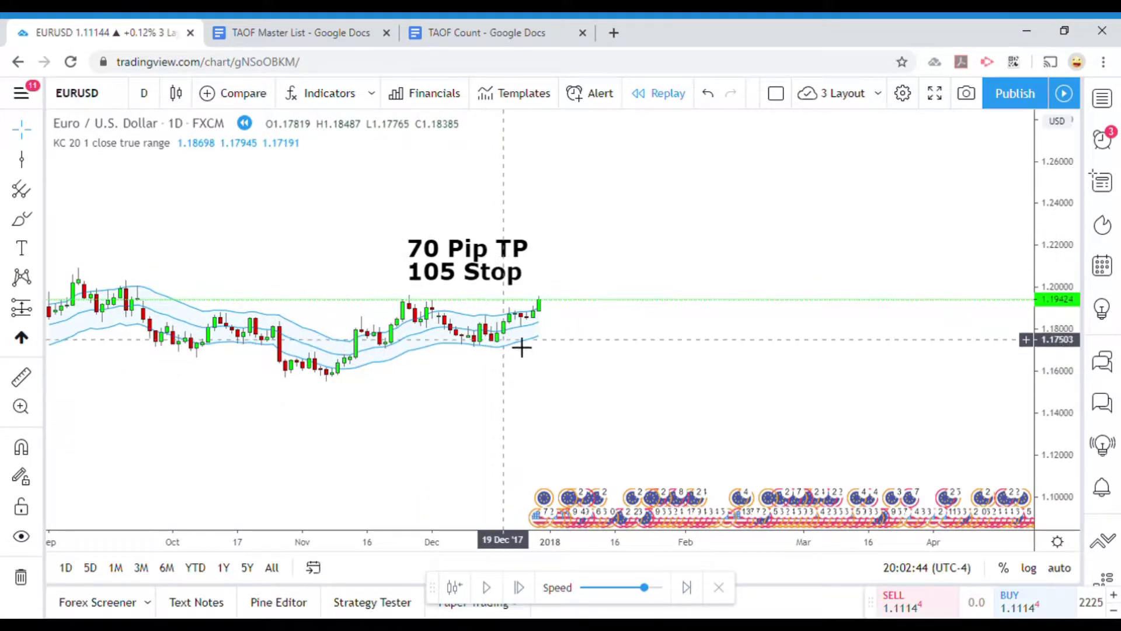
Step: Advance the EURUSD daily bar replay to 4 January 2018 and pause it
drag(559, 387, 553, 378)
drag(505, 431, 458, 428)
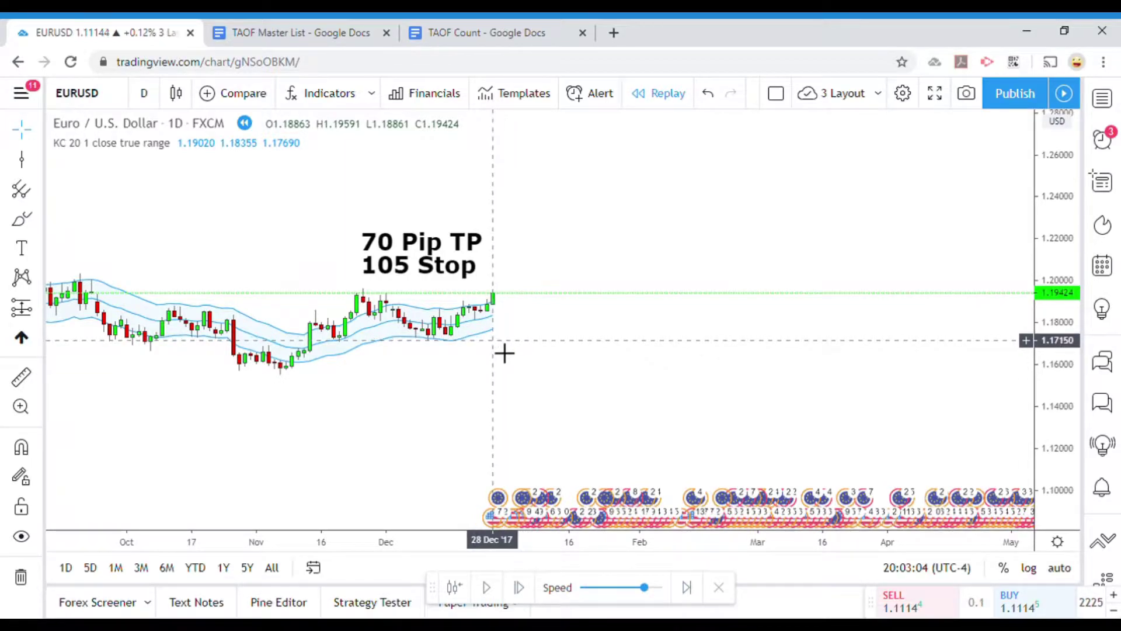
drag(504, 352, 496, 353)
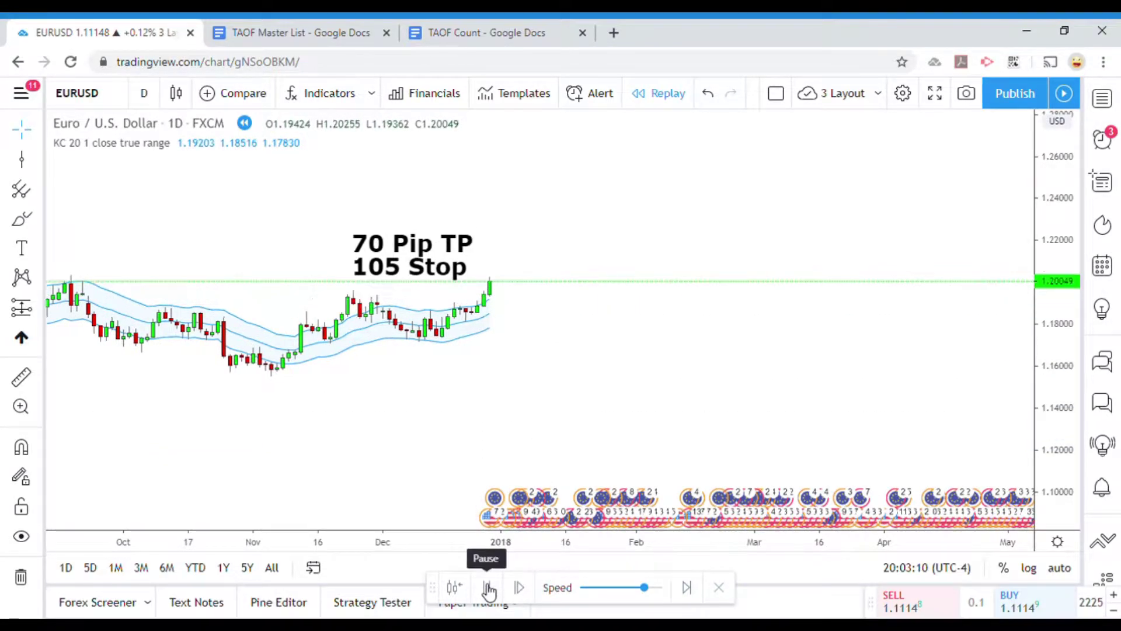
click(487, 587)
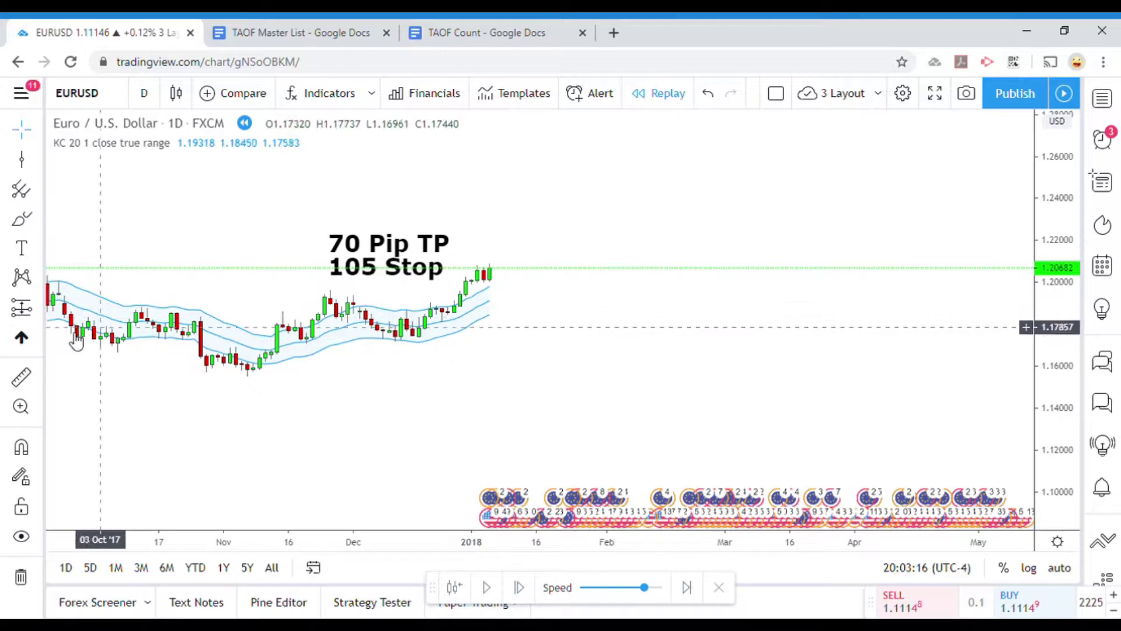
Step: Measure the price move beside the late-December 2017 breakout above the Keltner channel and clear the measurement
click(21, 376)
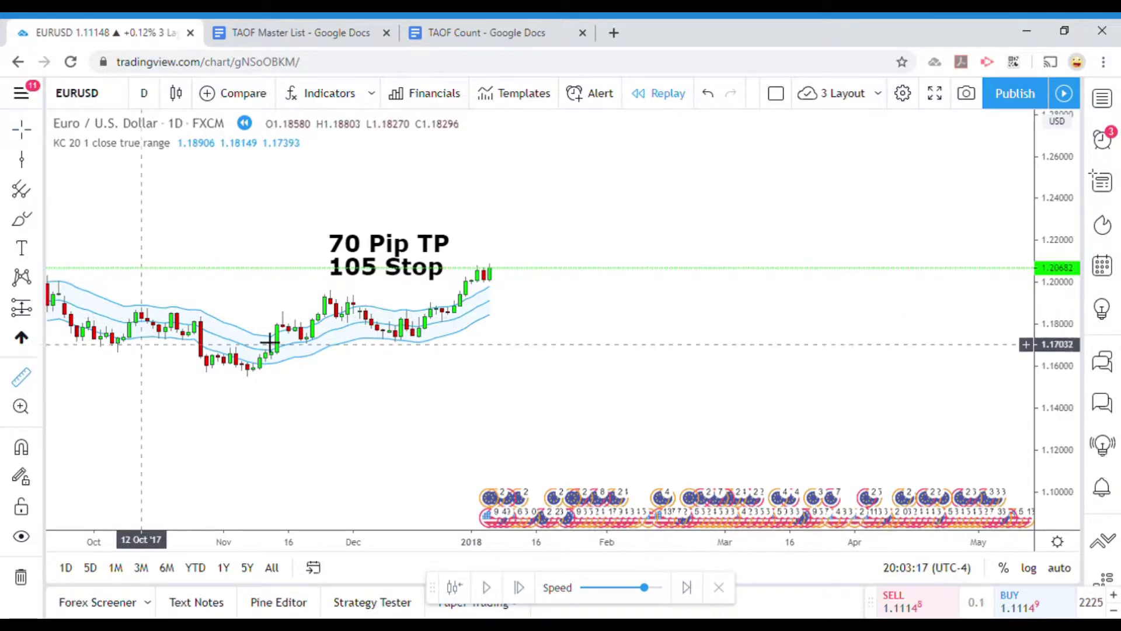
click(453, 293)
key(Escape)
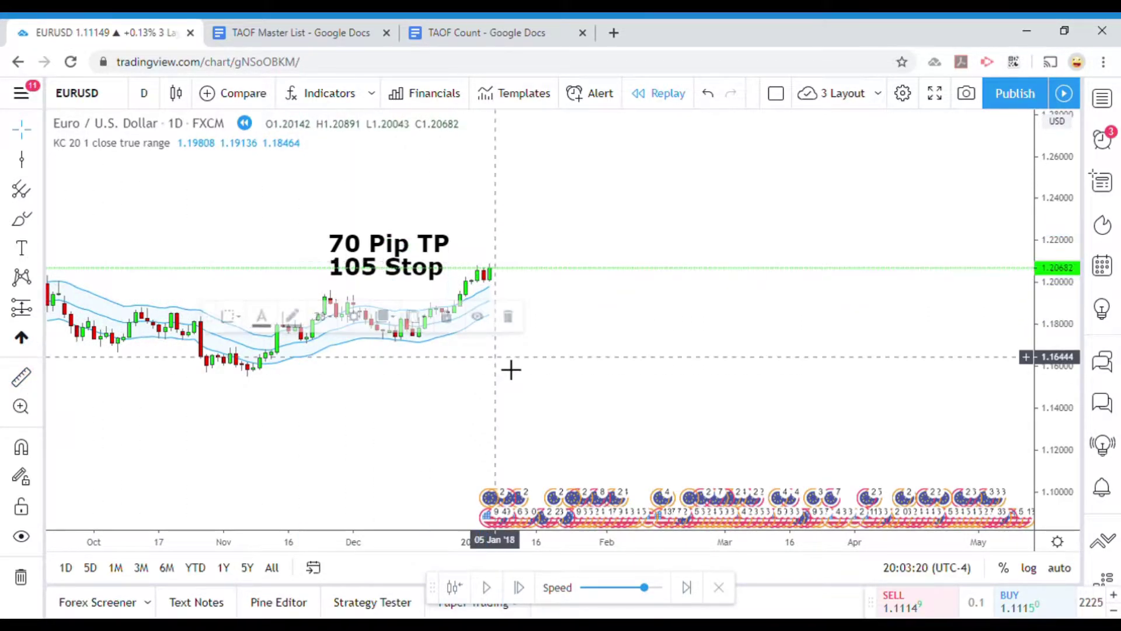
Step: Advance the bar replay to 17 January 2018 and pause it
key(shift+Right)
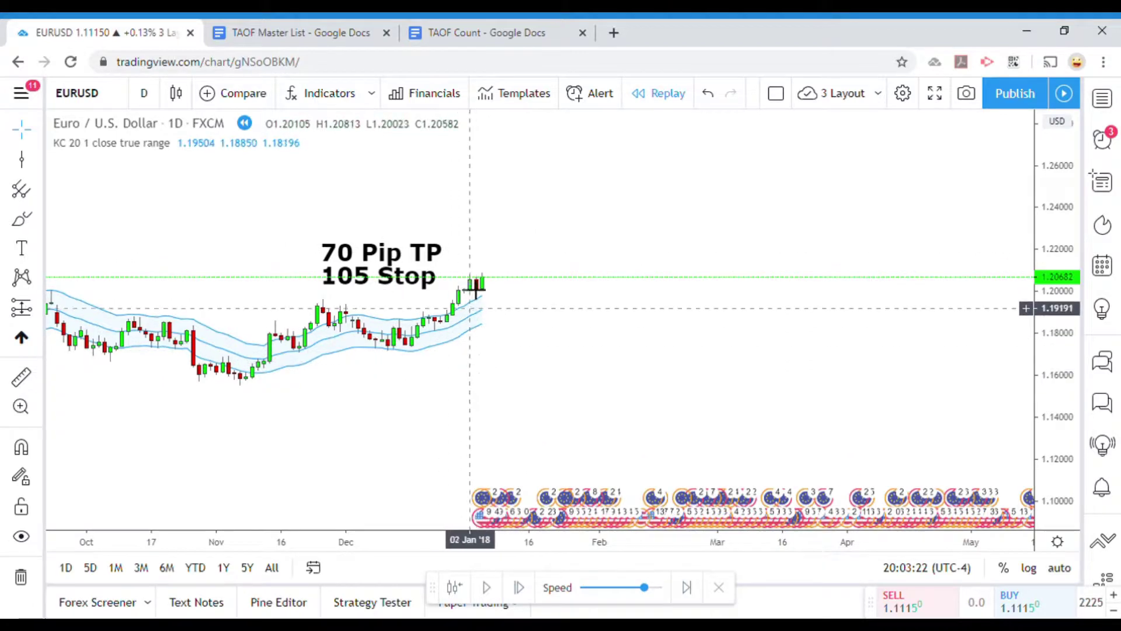
drag(513, 373, 498, 383)
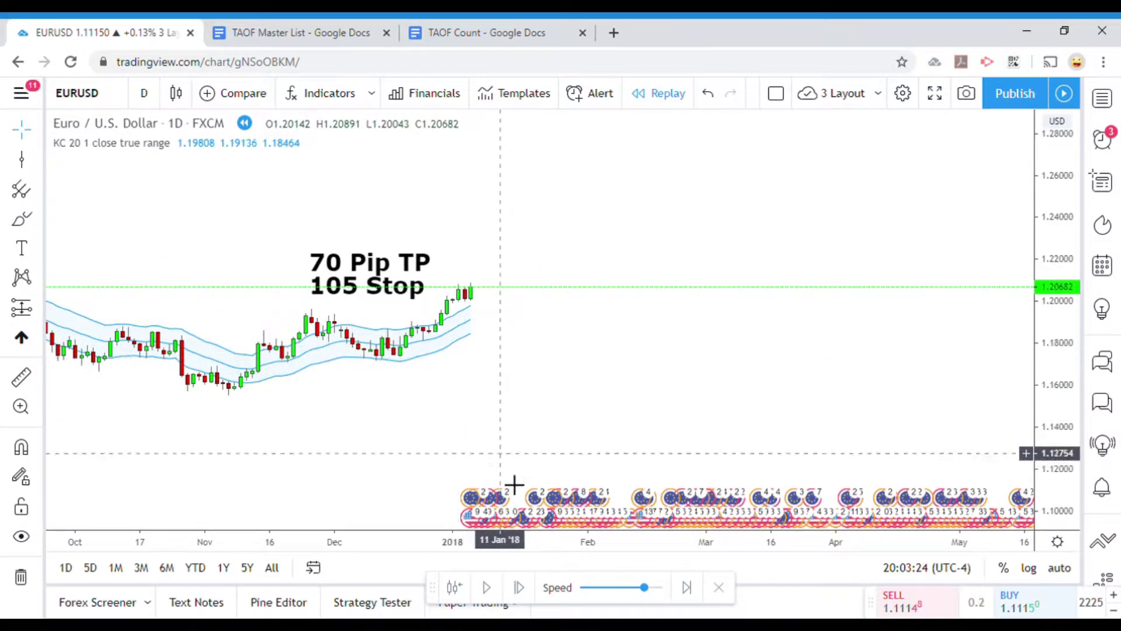
click(495, 591)
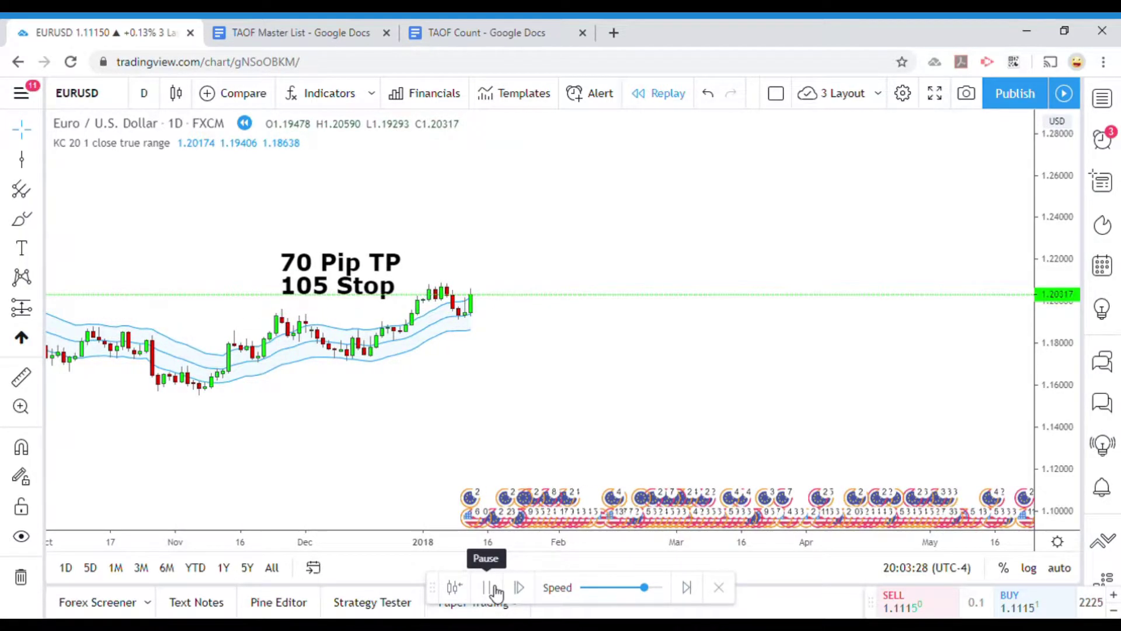
click(494, 589)
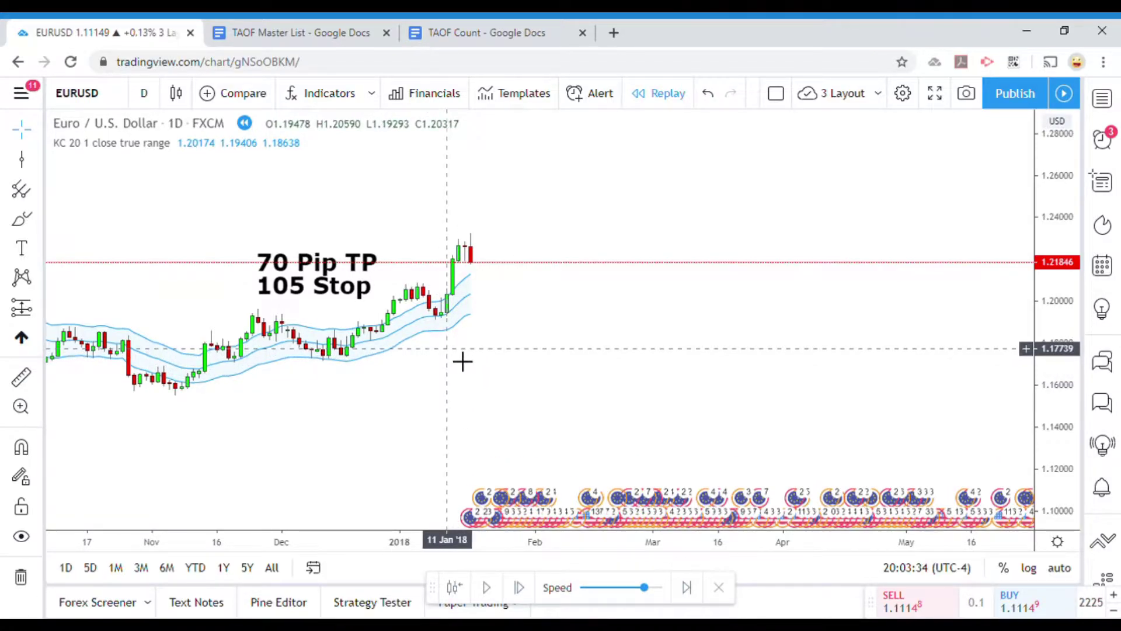
Step: Measure the price distance from the 12 January 2018 breakout candle's close up to the following highs, and clear the measurement
mouse_move(1064, 456)
mouse_down()
mouse_move(1058, 373)
mouse_move(1058, 463)
mouse_up()
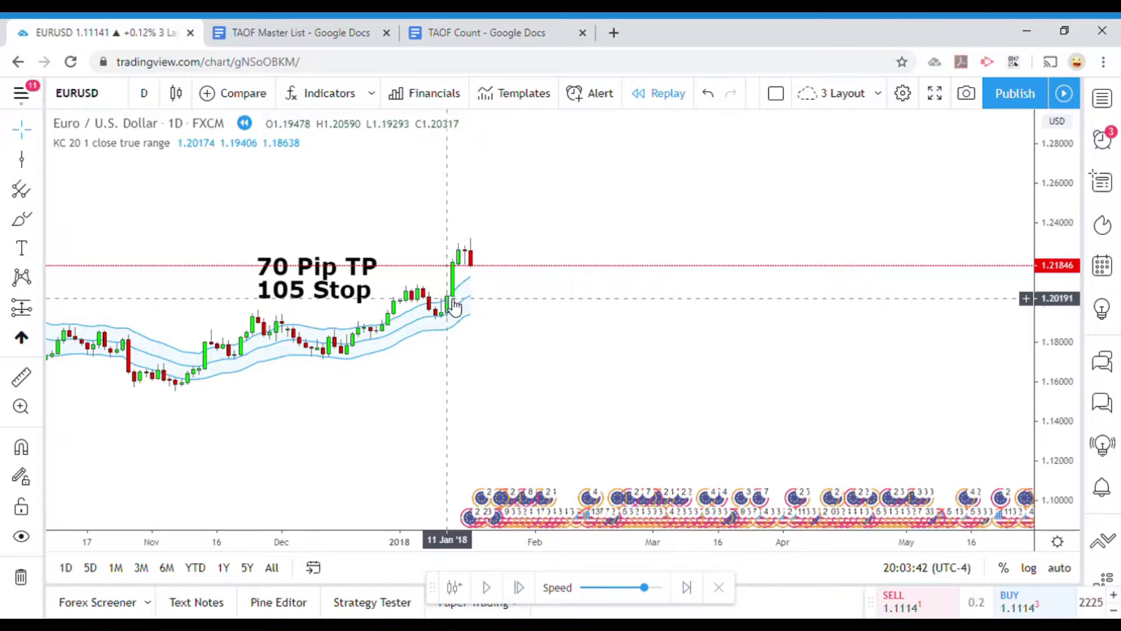
click(21, 380)
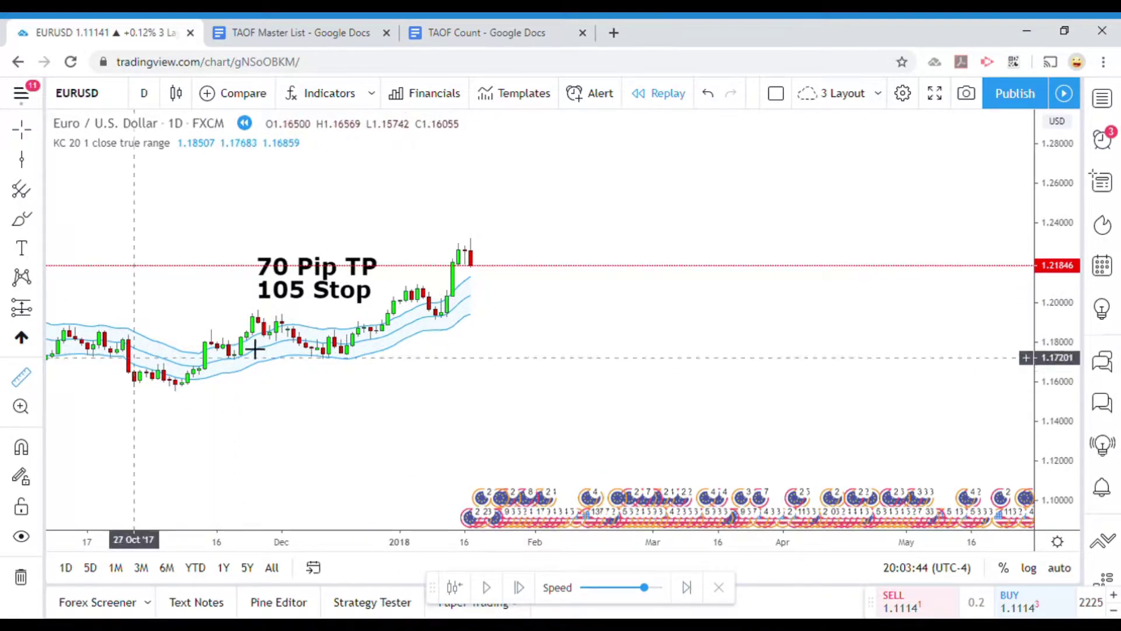
click(438, 273)
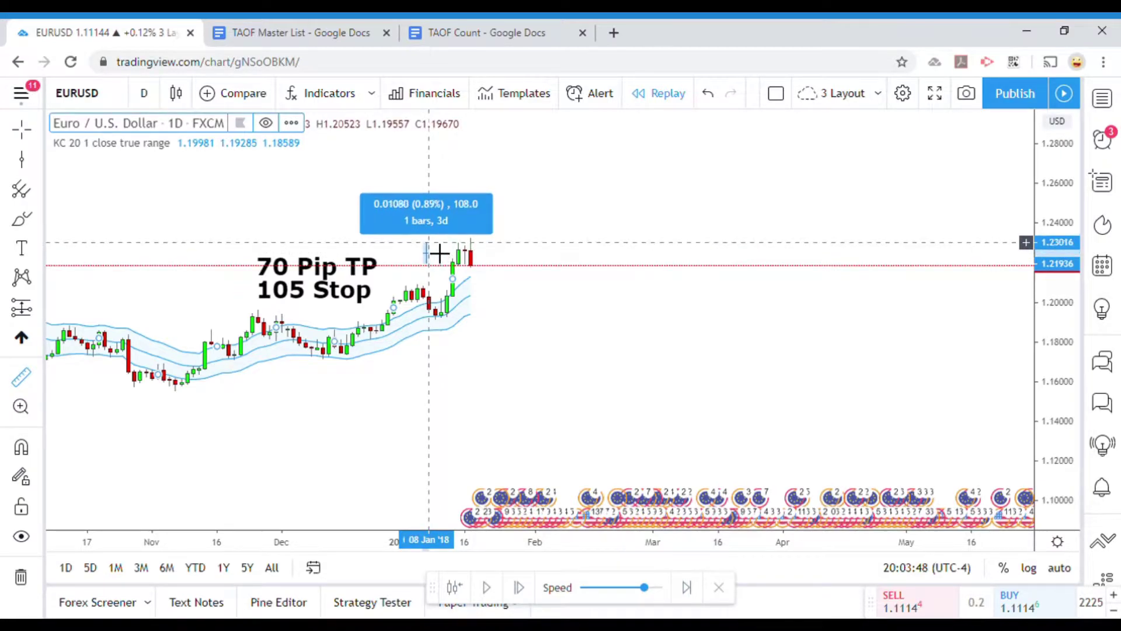
click(438, 251)
click(520, 384)
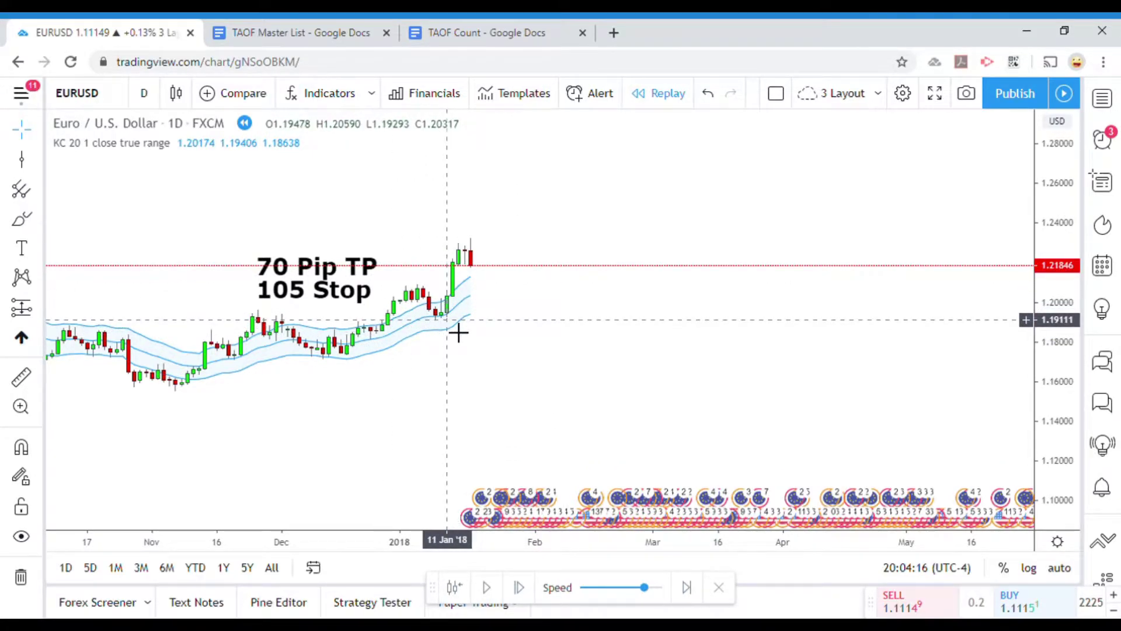
Step: Mark the 12 January 2018 breakout candle with a green vertical line
click(26, 163)
click(468, 387)
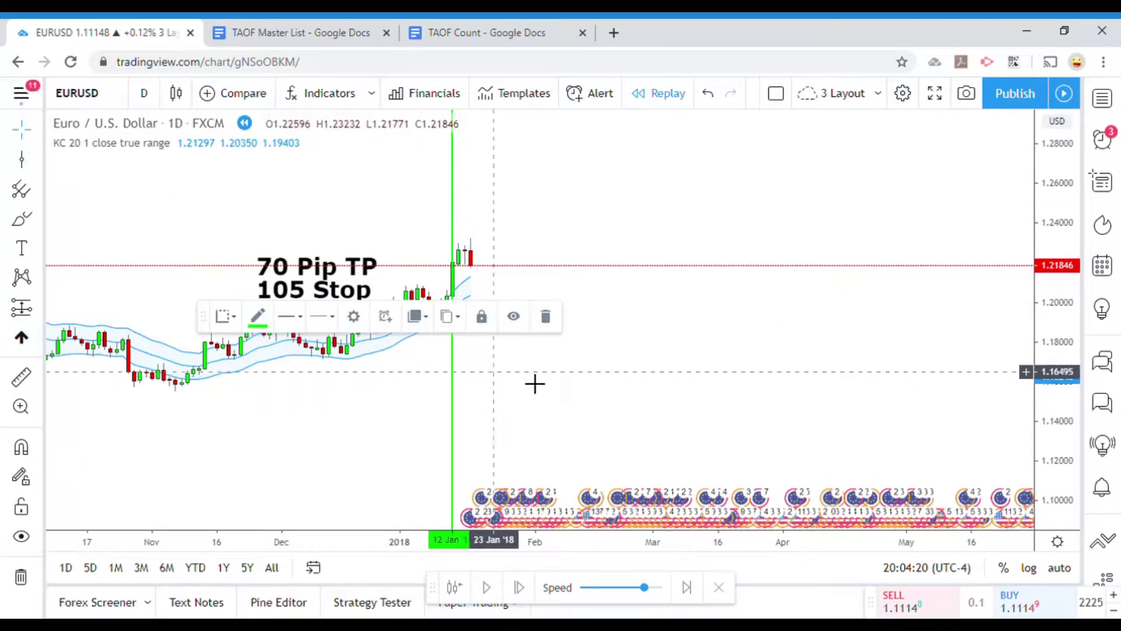
click(535, 384)
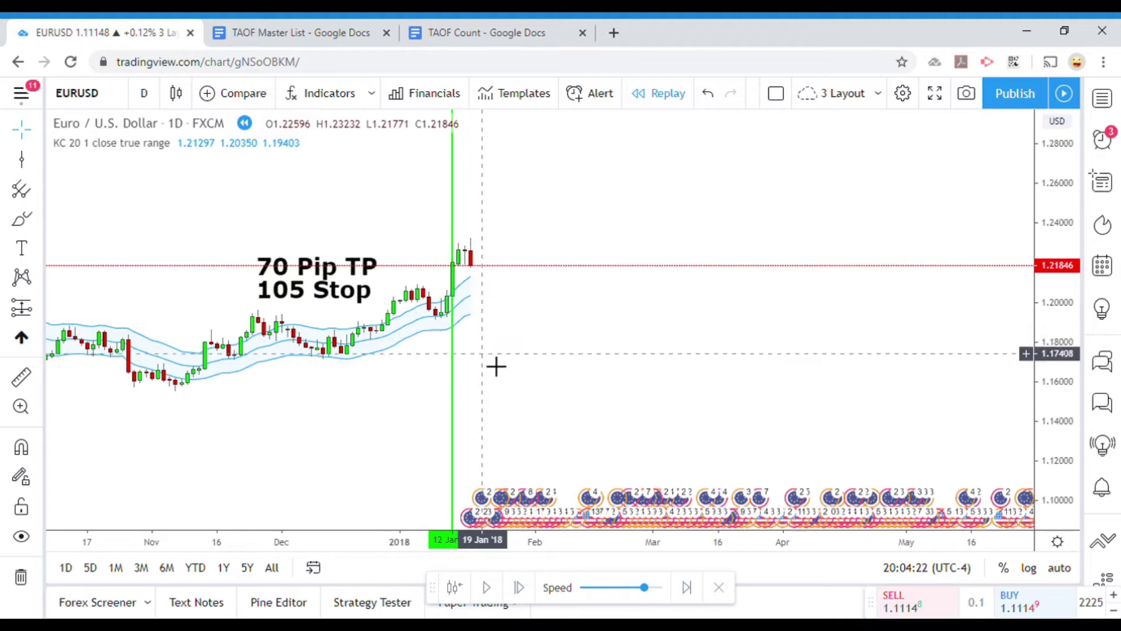
Step: Advance the bar replay to 23 February 2018 and pause it
drag(806, 379, 832, 383)
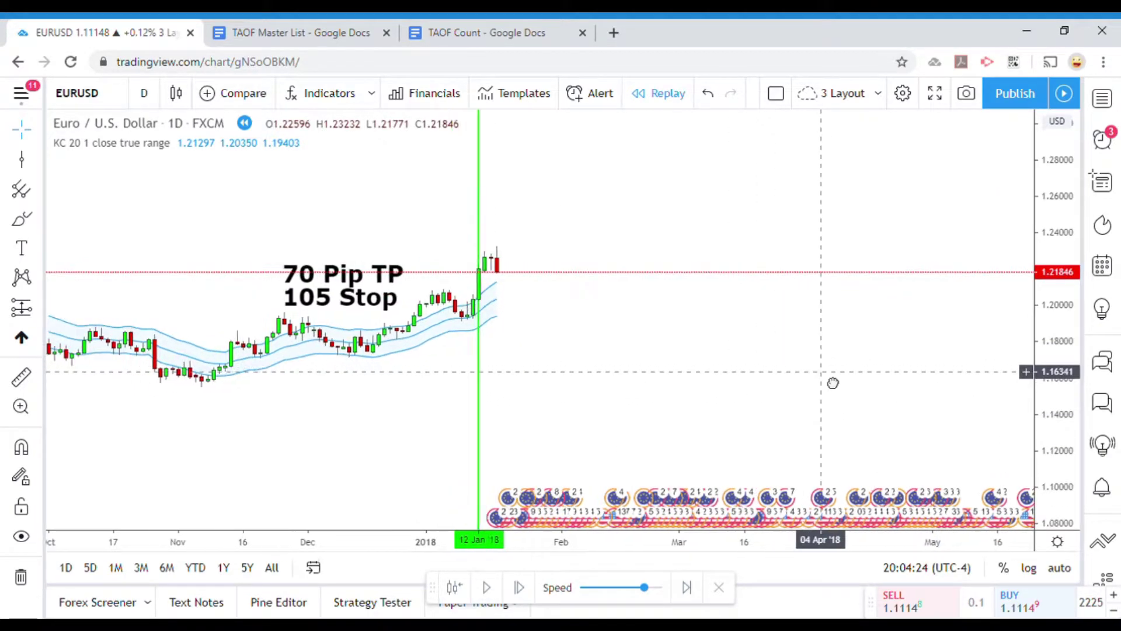
scroll(733, 370, up, 2)
drag(734, 370, 934, 408)
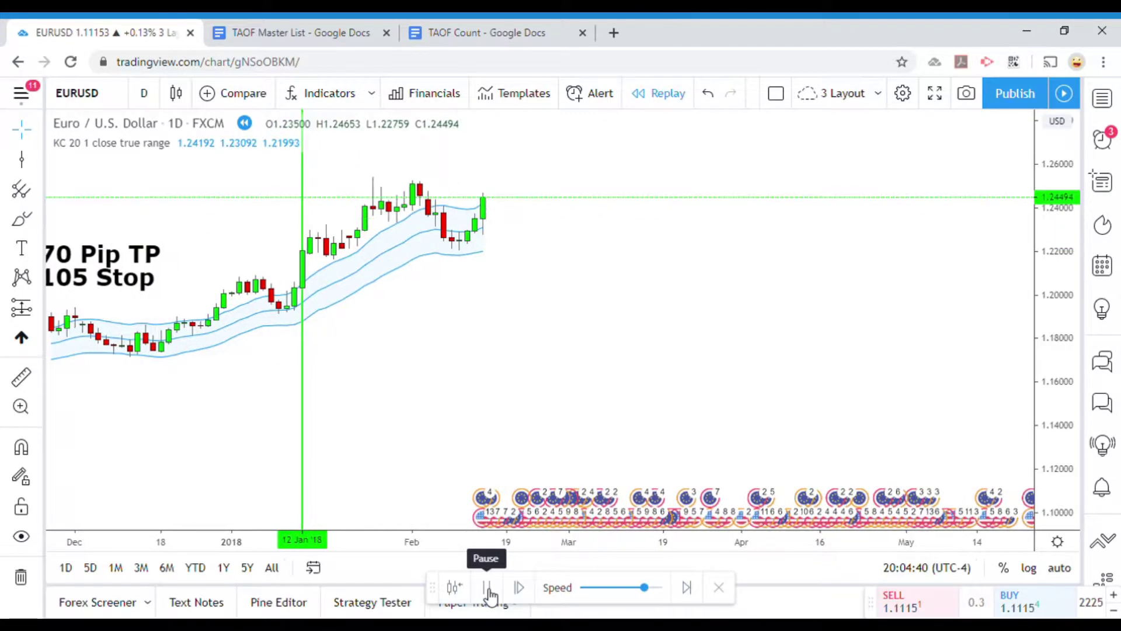
click(488, 588)
drag(556, 323, 554, 347)
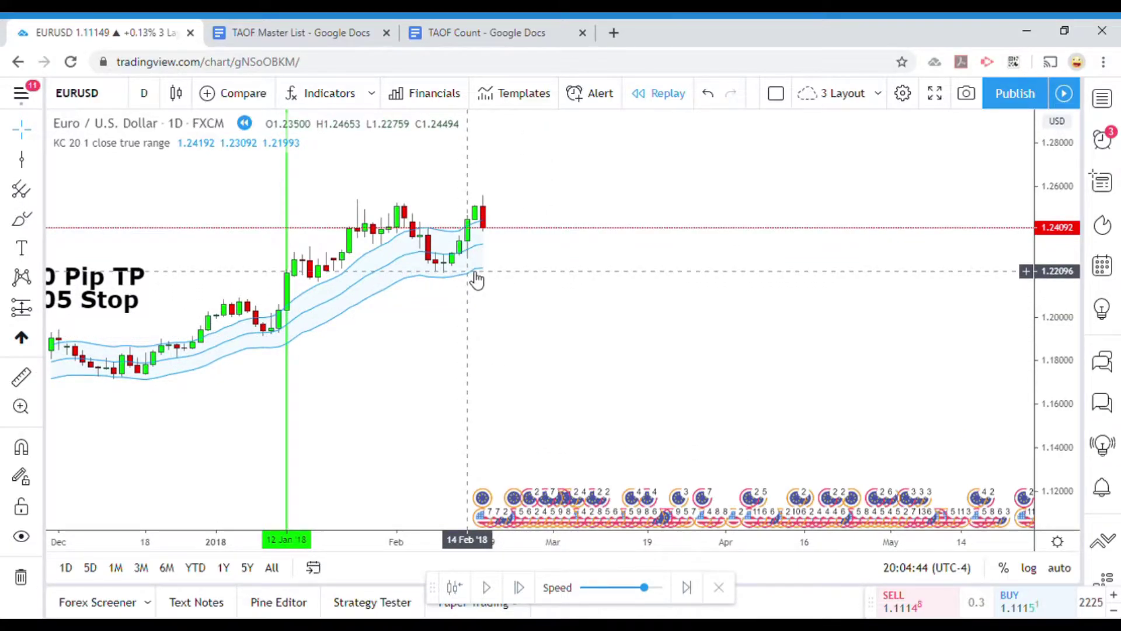
click(489, 588)
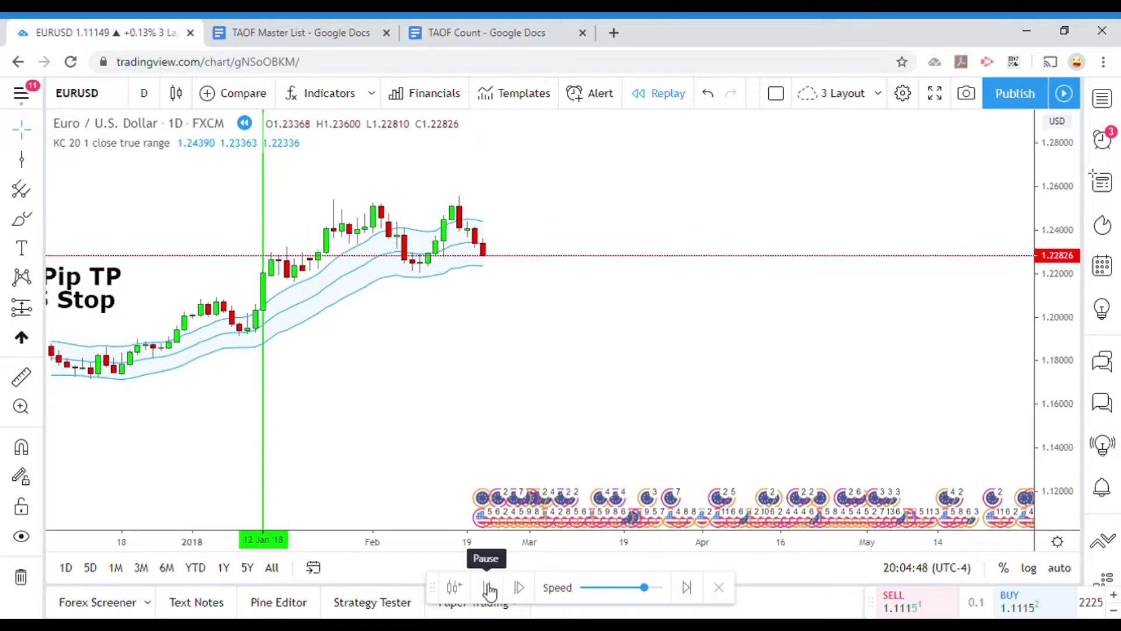
click(488, 587)
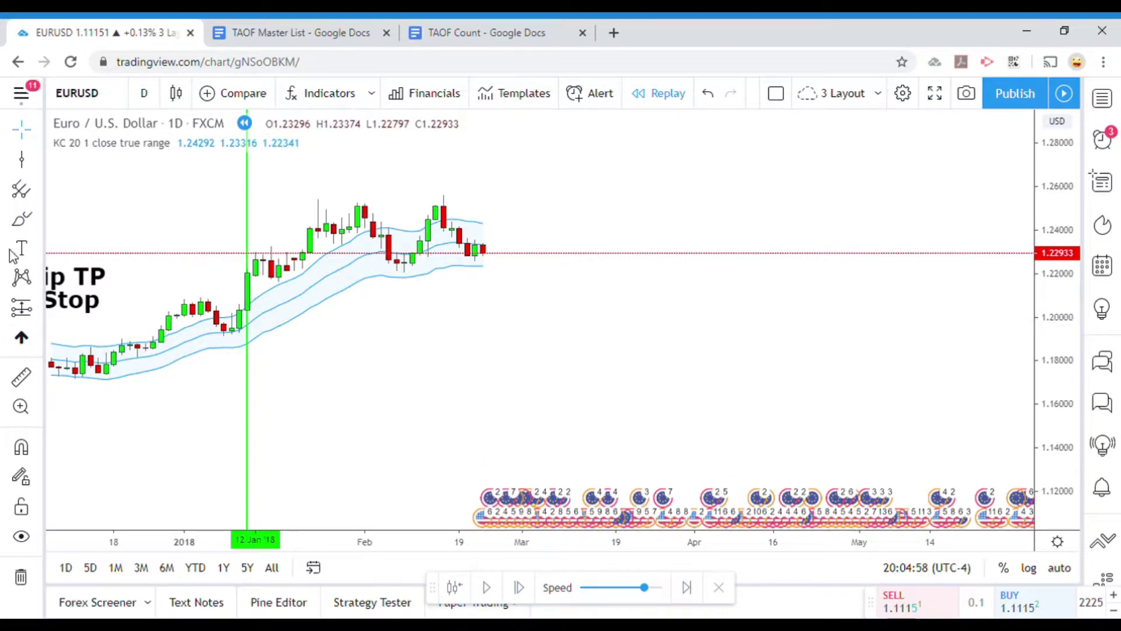
Step: Measure the price distance from the 14 February 2018 breakout candle's close up to the following high
click(21, 380)
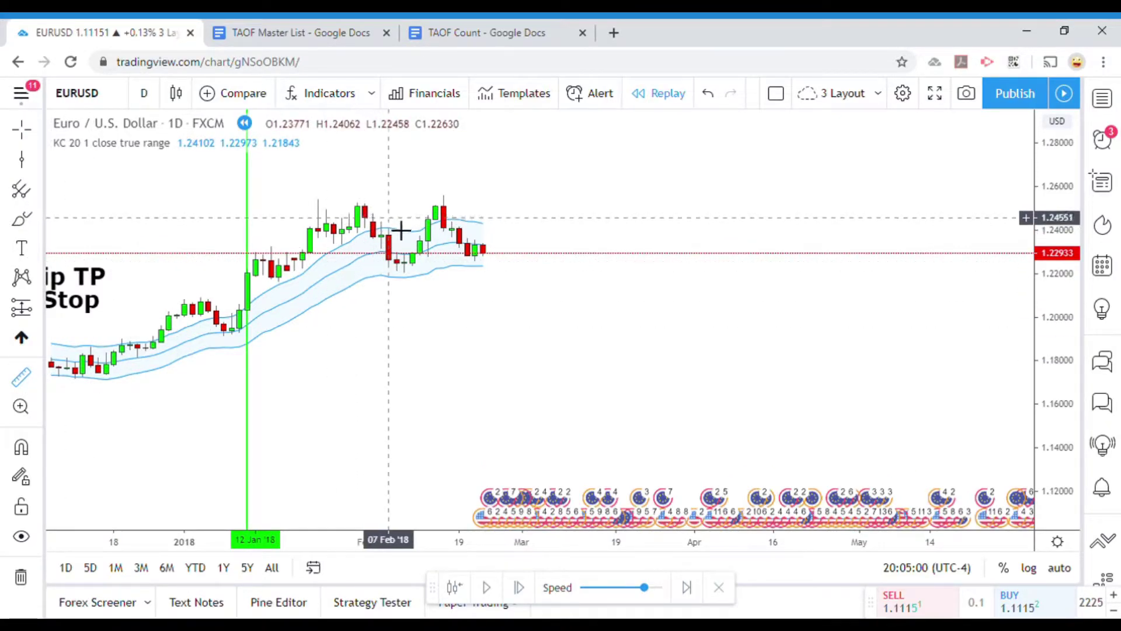
click(402, 232)
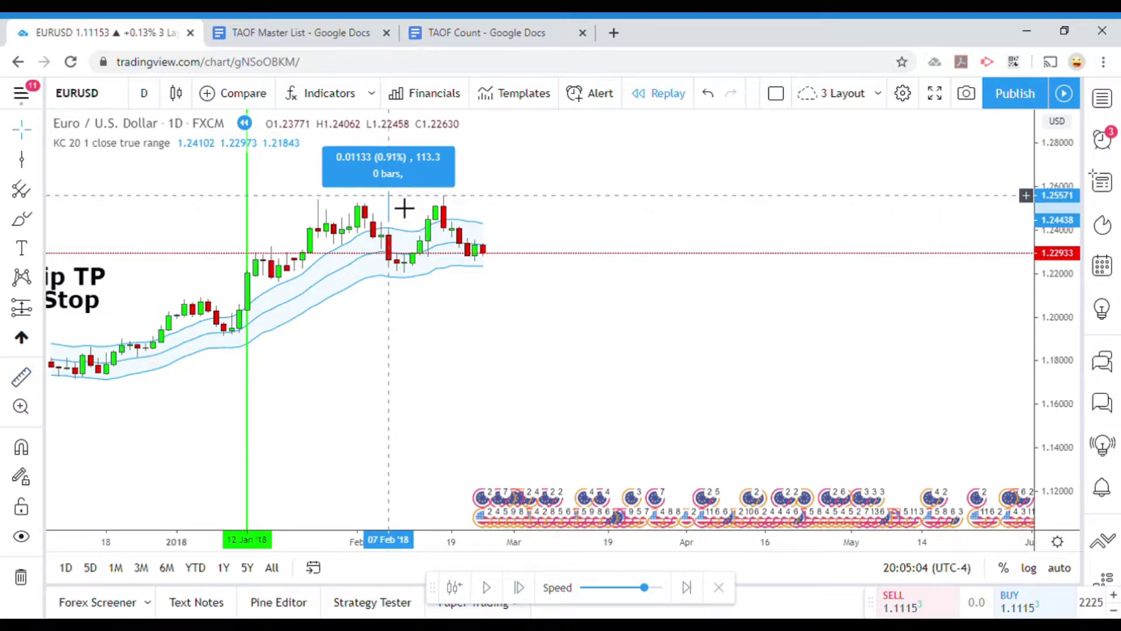
click(404, 208)
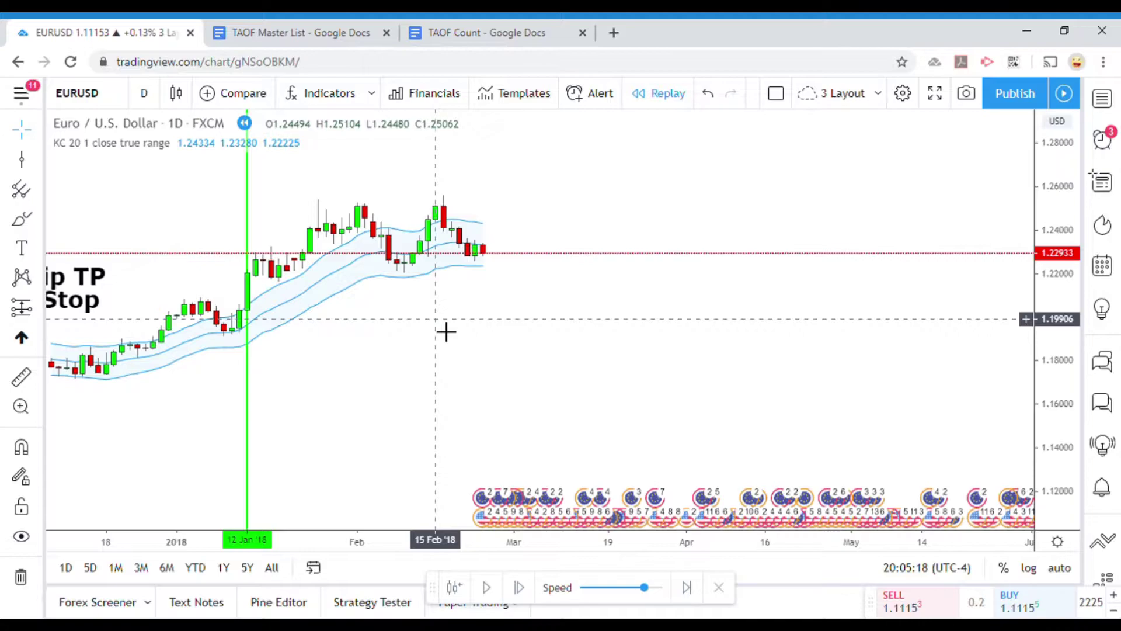
Step: Mark the 14 February 2018 breakout candle with a green vertical line
scroll(445, 331, down, 1)
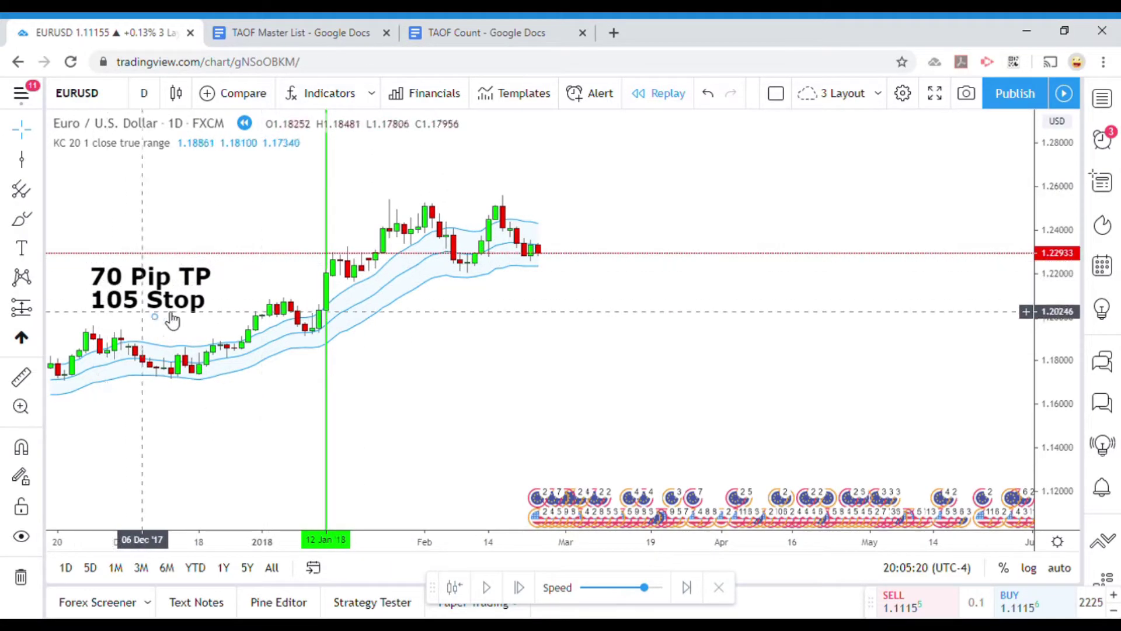
scroll(386, 345, up, 1)
drag(458, 320, 454, 327)
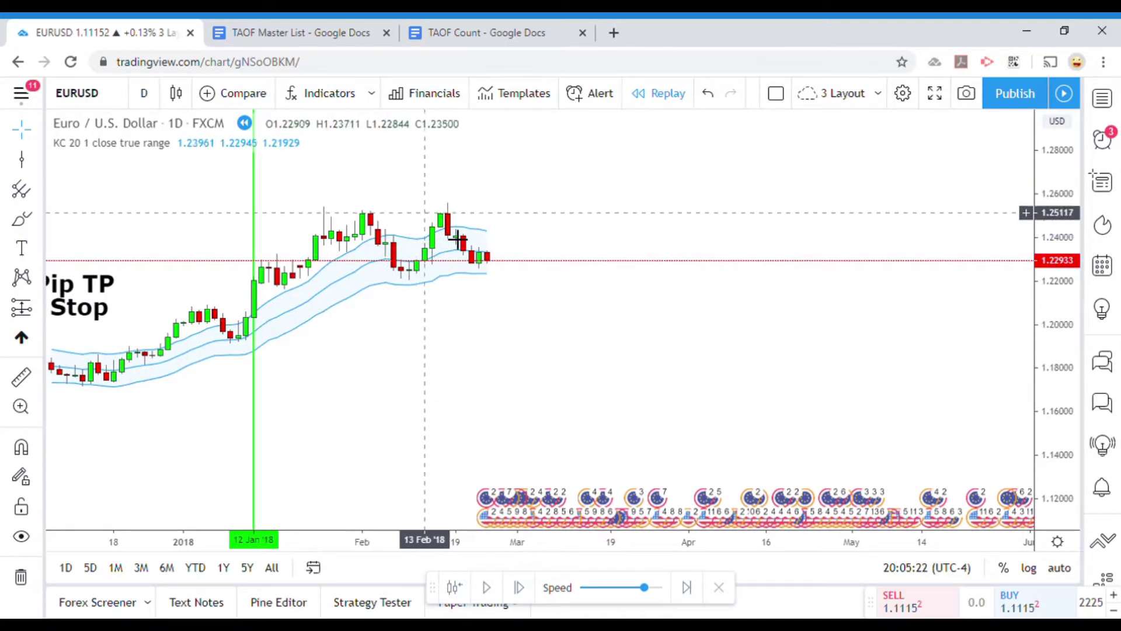
click(22, 159)
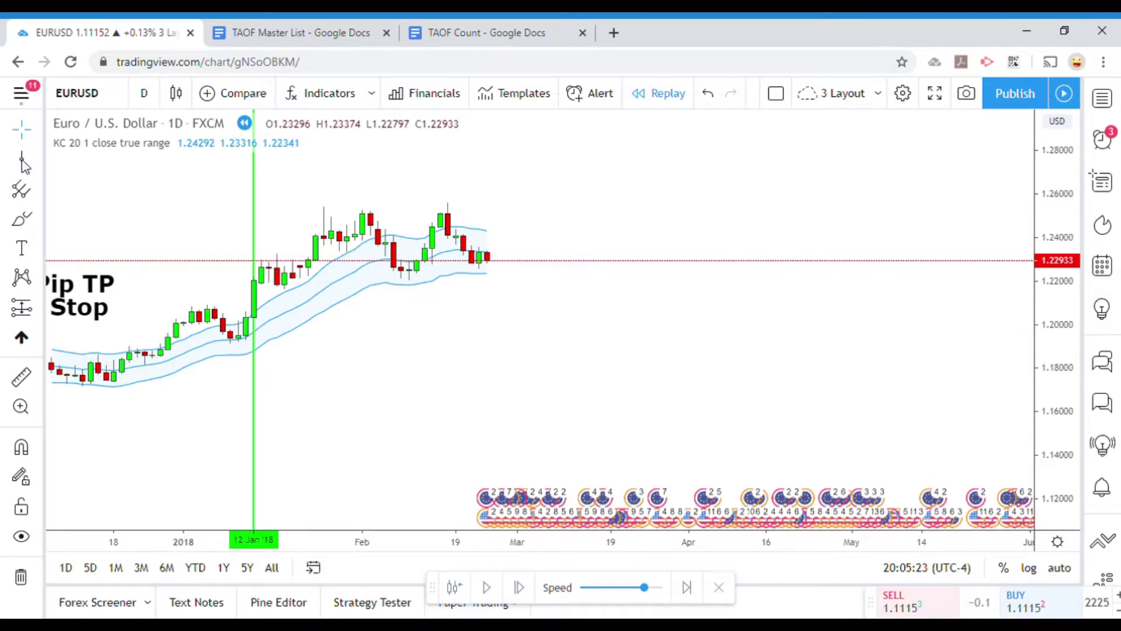
click(440, 328)
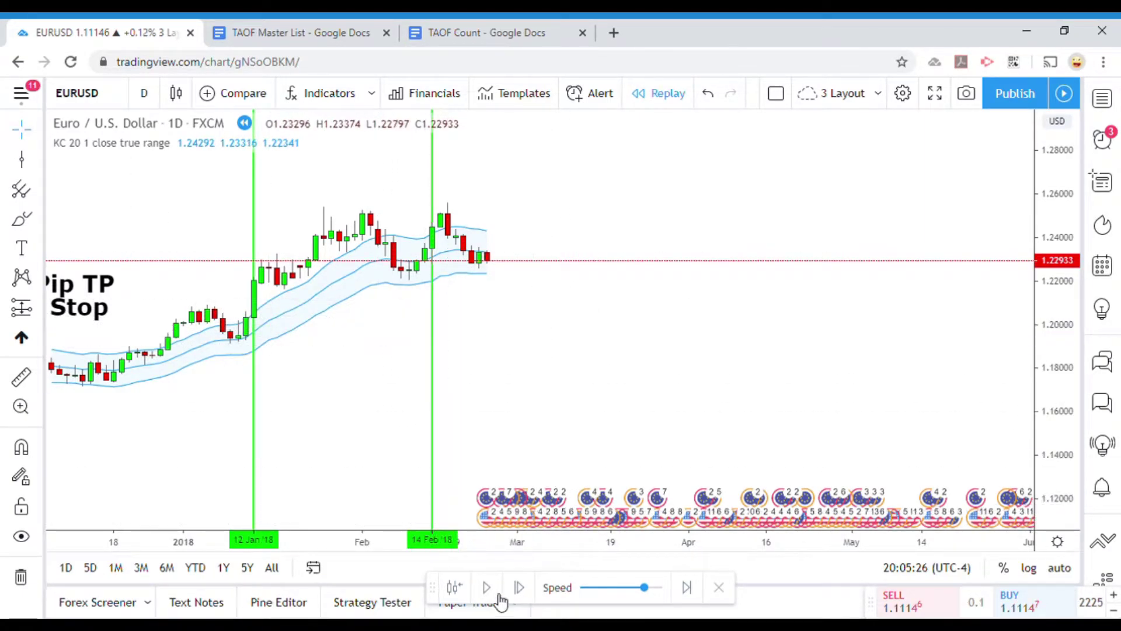
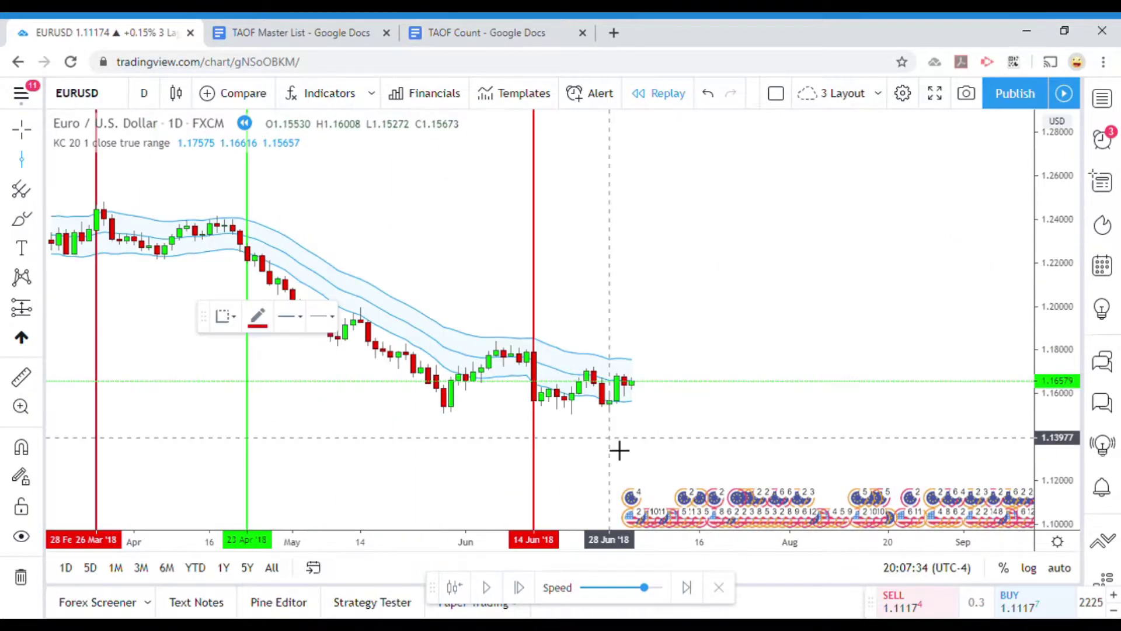
Step: Mark the 27 June 2018 candle with a red vertical line and deselect it
click(604, 450)
click(675, 450)
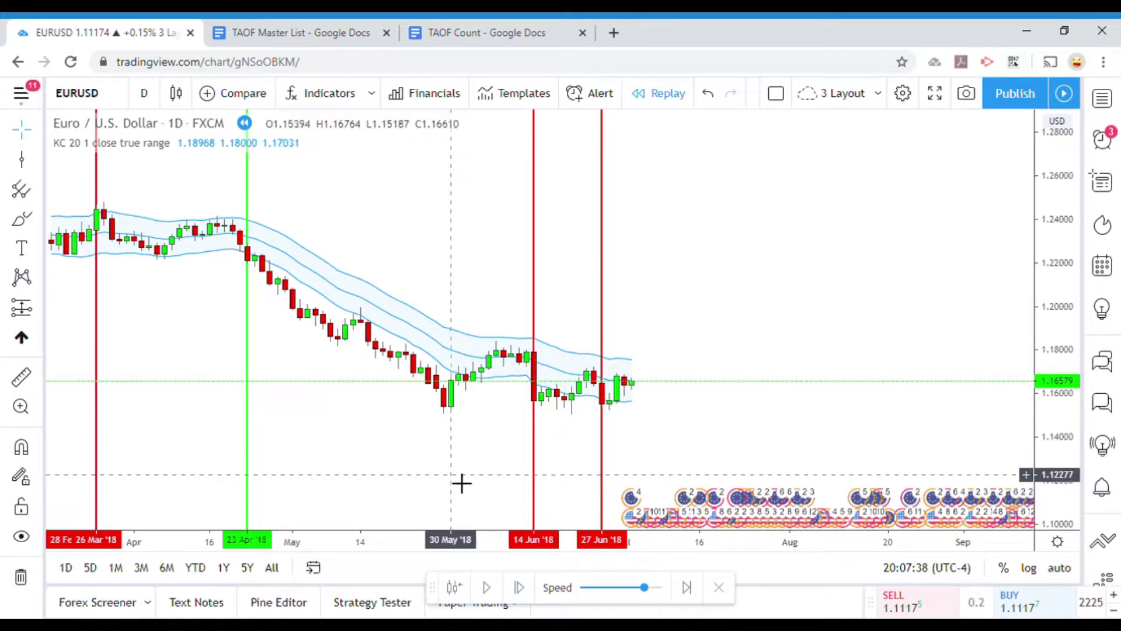
Step: Advance the bar replay to 15 August 2018 and pause it
scroll(463, 487, down, 1)
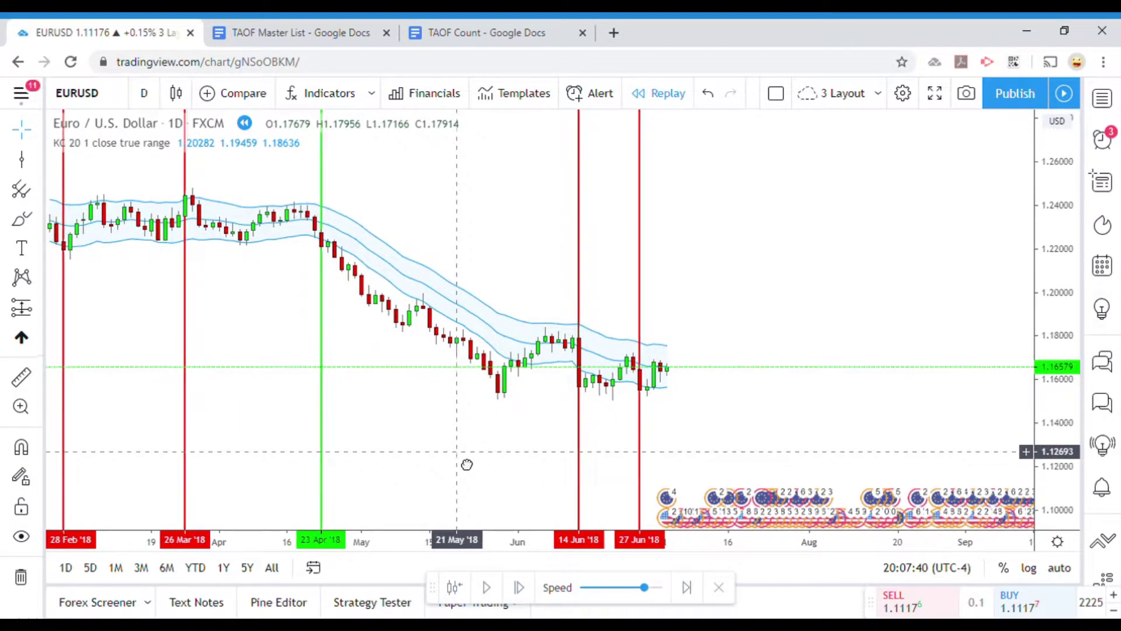
scroll(467, 465, up, 1)
drag(467, 465, 415, 453)
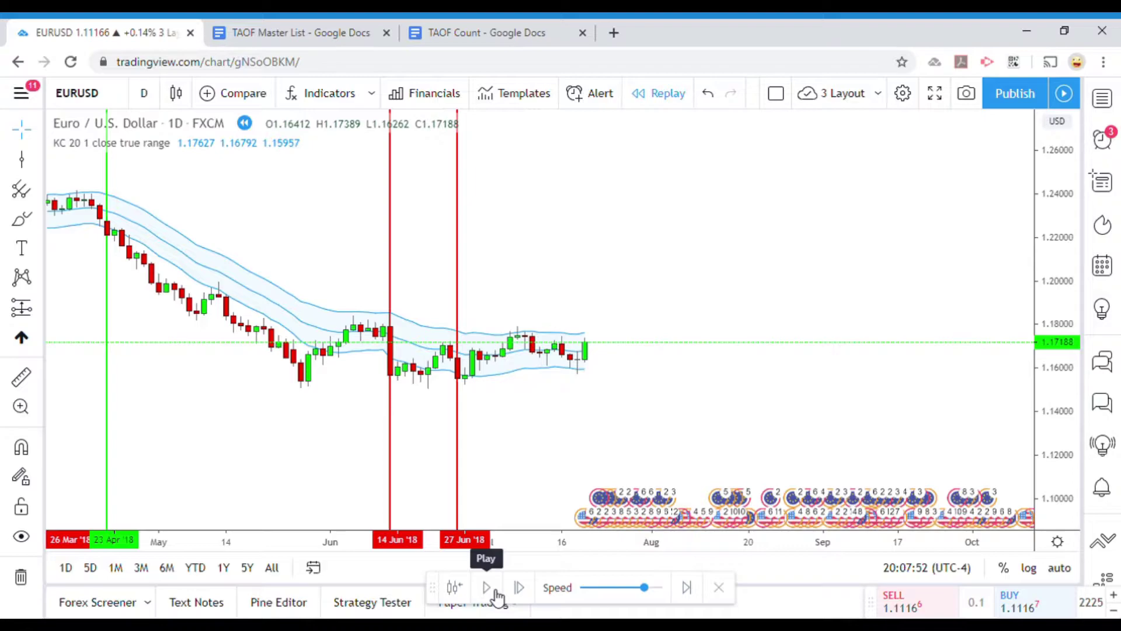
click(495, 591)
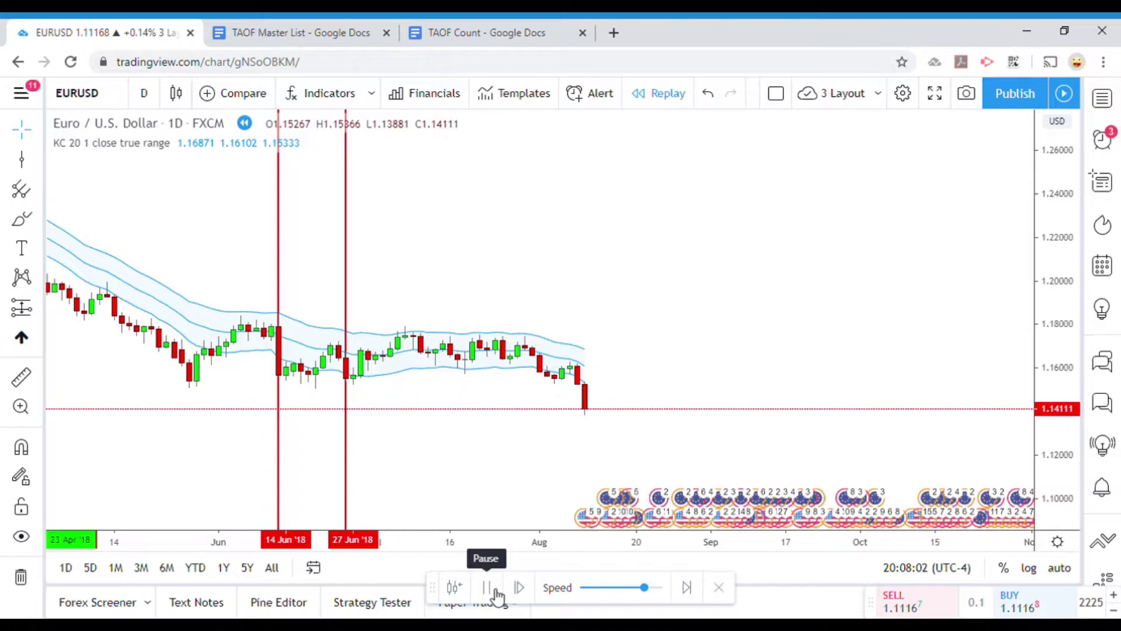
click(494, 591)
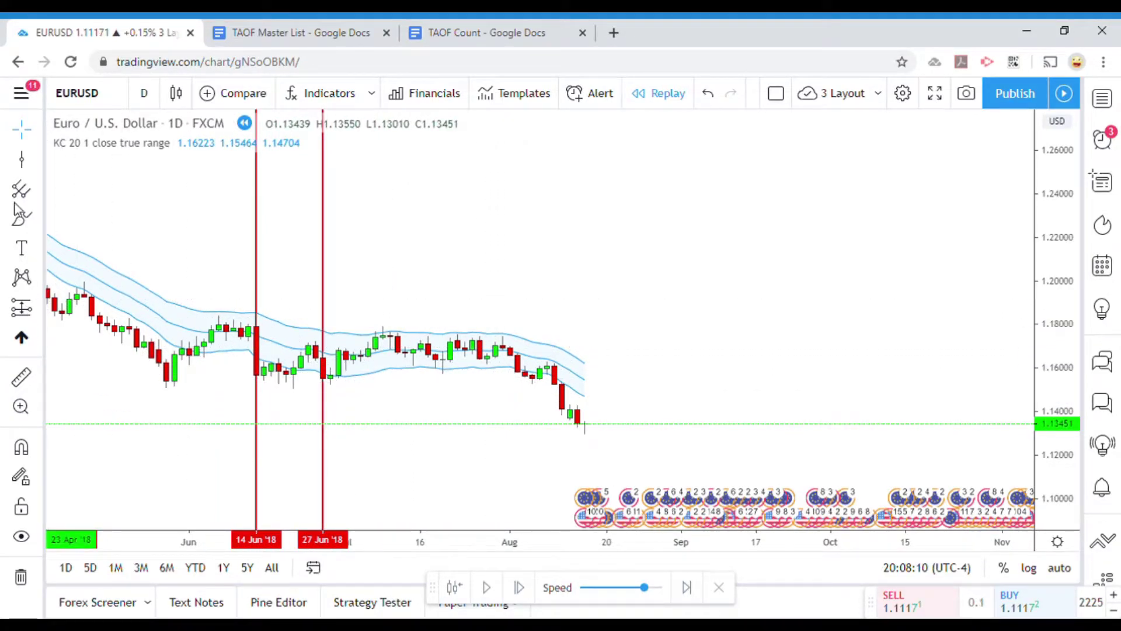
Step: Mark the 2 August 2018 breakout candle with a vertical line and colour it green
click(21, 160)
click(517, 407)
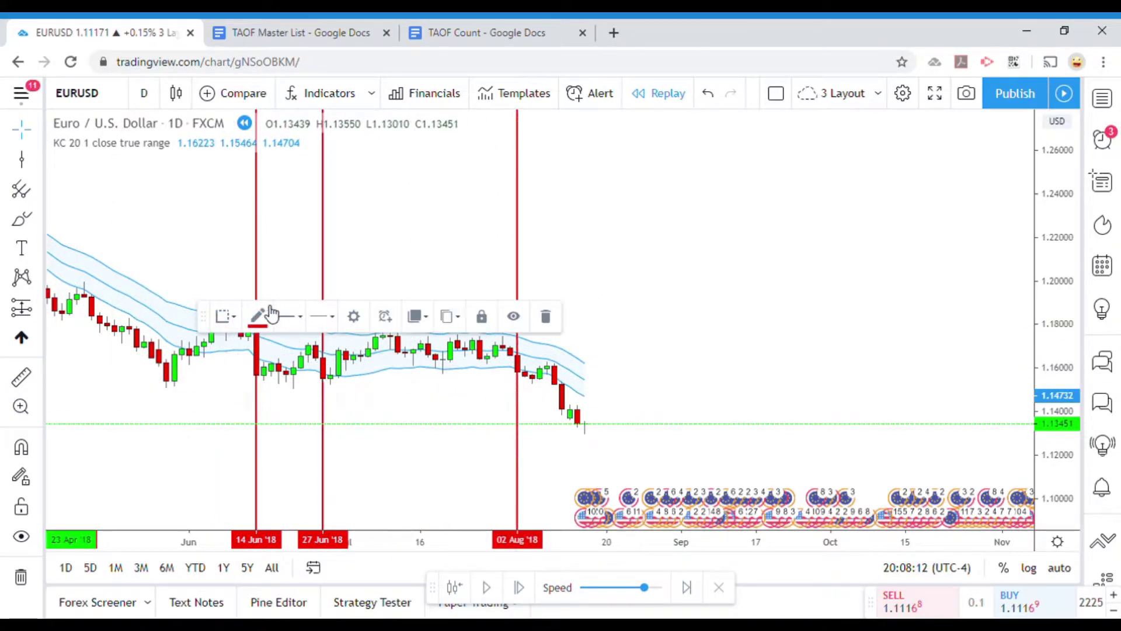
click(264, 316)
click(309, 363)
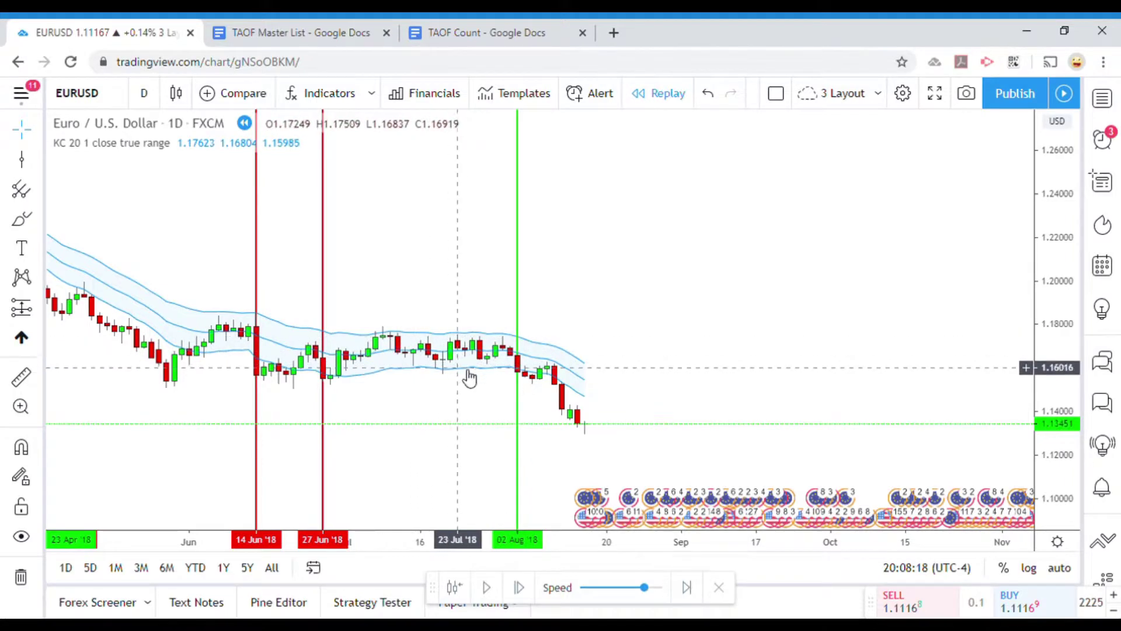
Step: Advance the bar replay to mid-October 2018, pause it, and measure the price distance downward at the start of October
click(492, 593)
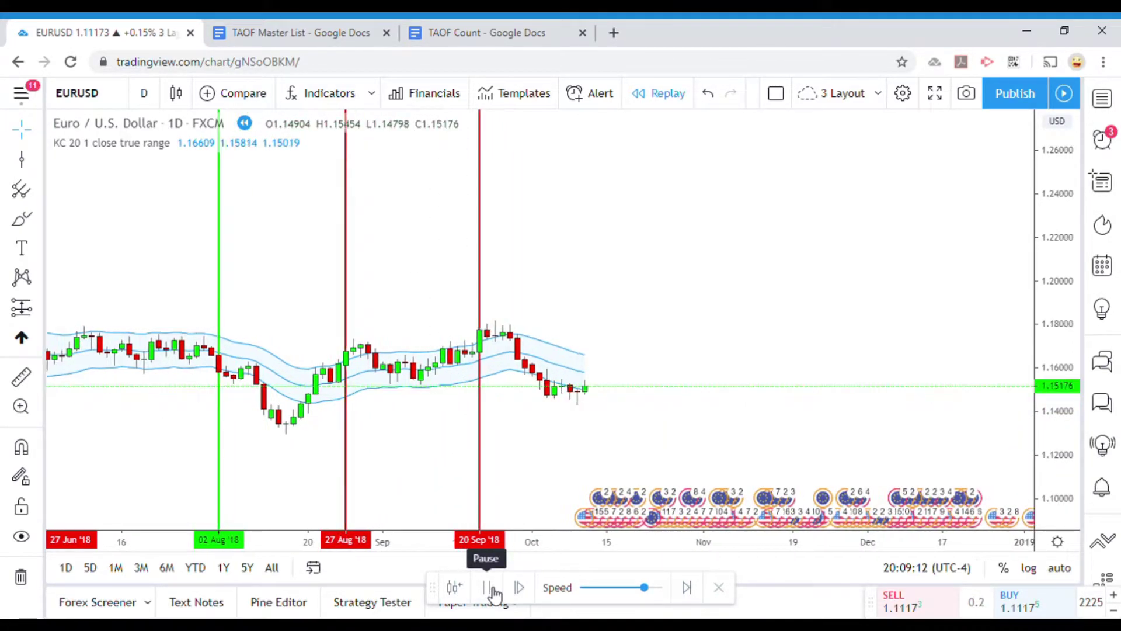
click(489, 587)
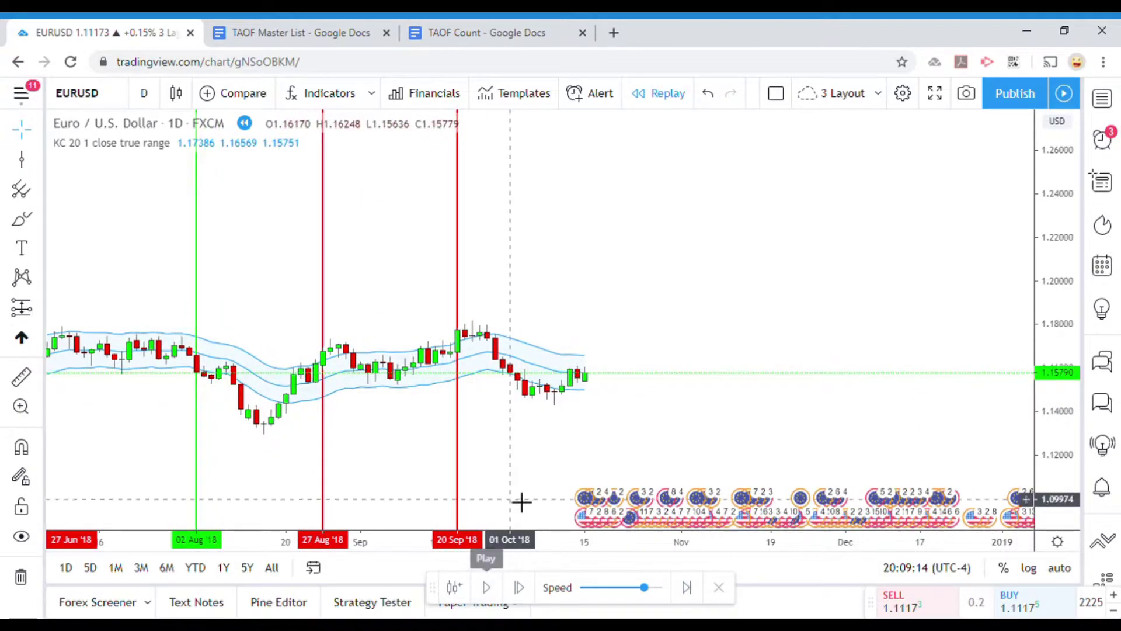
click(21, 376)
click(504, 392)
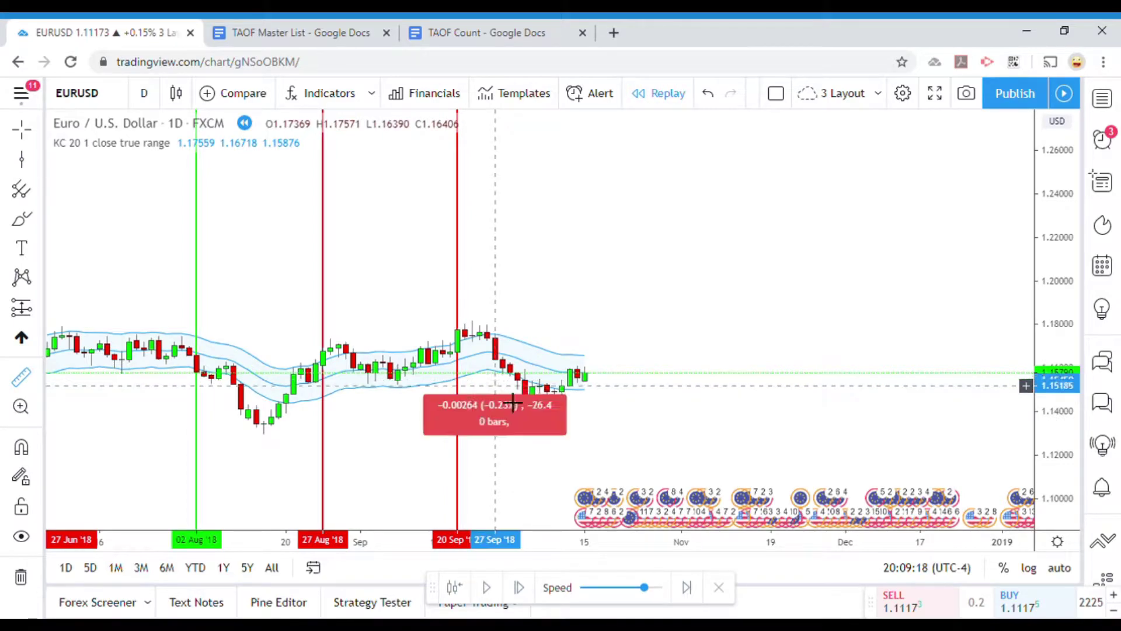
click(513, 416)
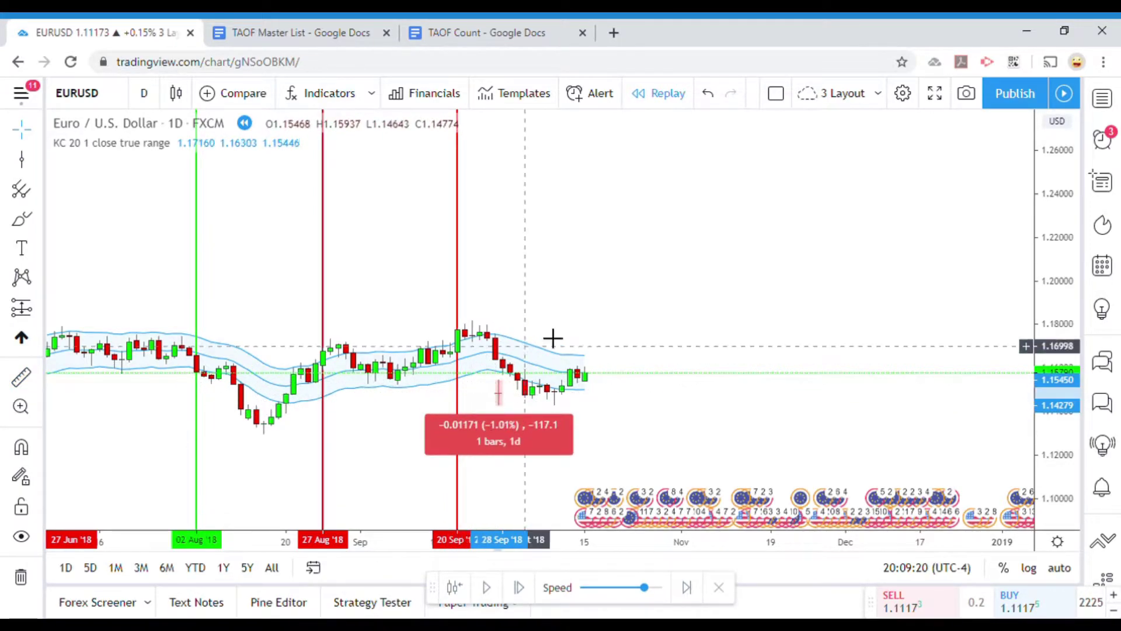
click(546, 342)
Step: Mark the 2 October 2018 breakout candle with a vertical line and colour it green
click(21, 158)
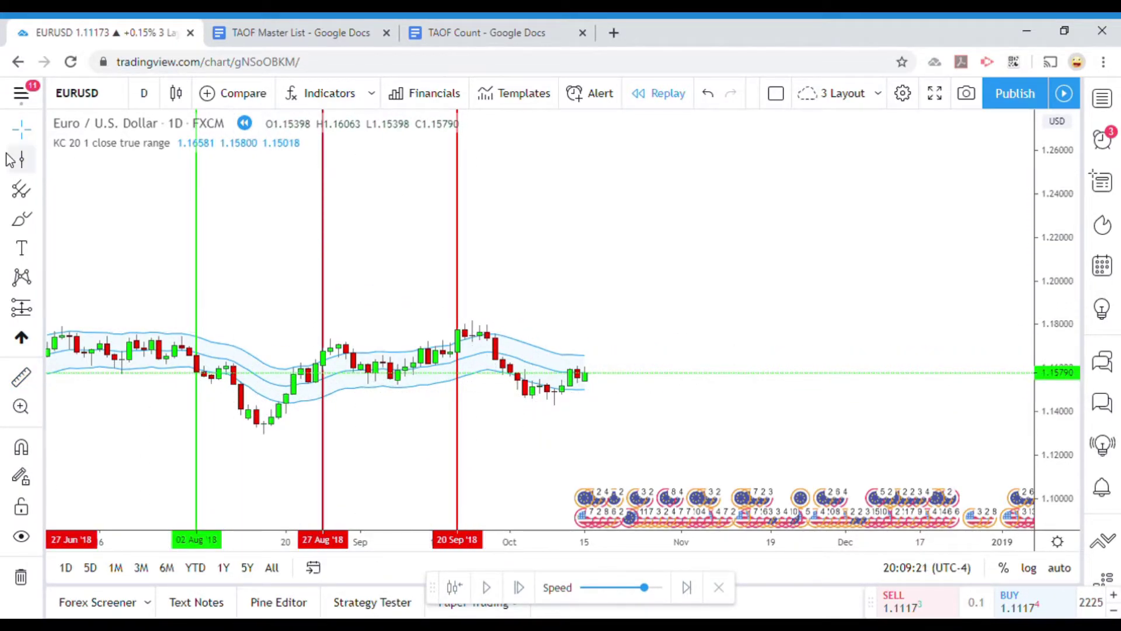
click(518, 432)
click(258, 318)
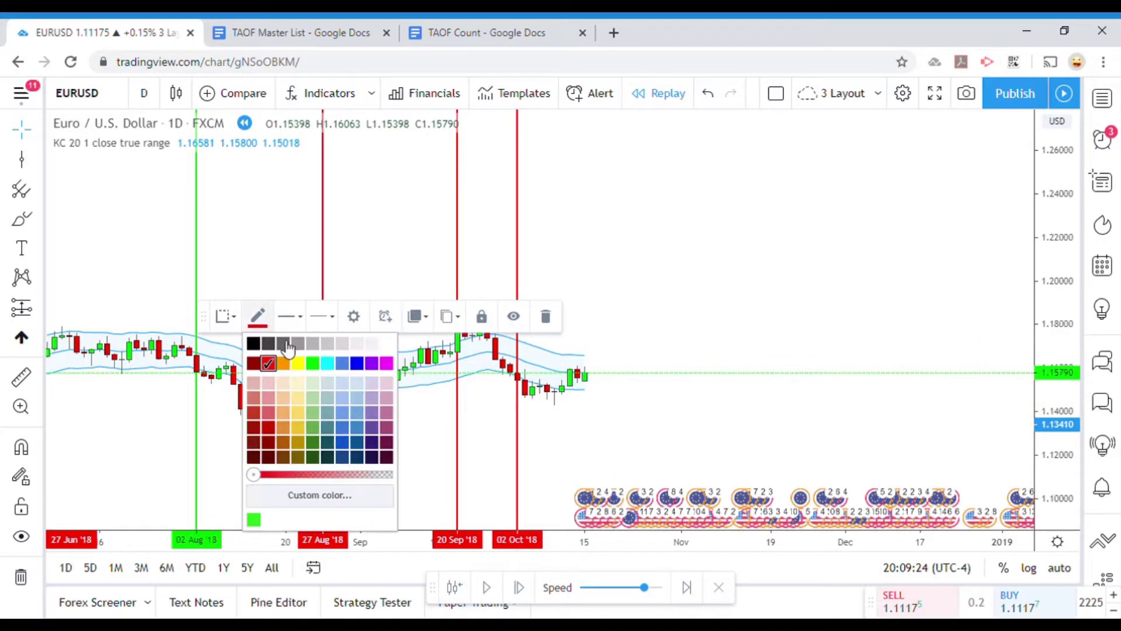
click(313, 363)
Step: Advance the bar replay to early January 2019 and pause it
scroll(586, 453, down, 5)
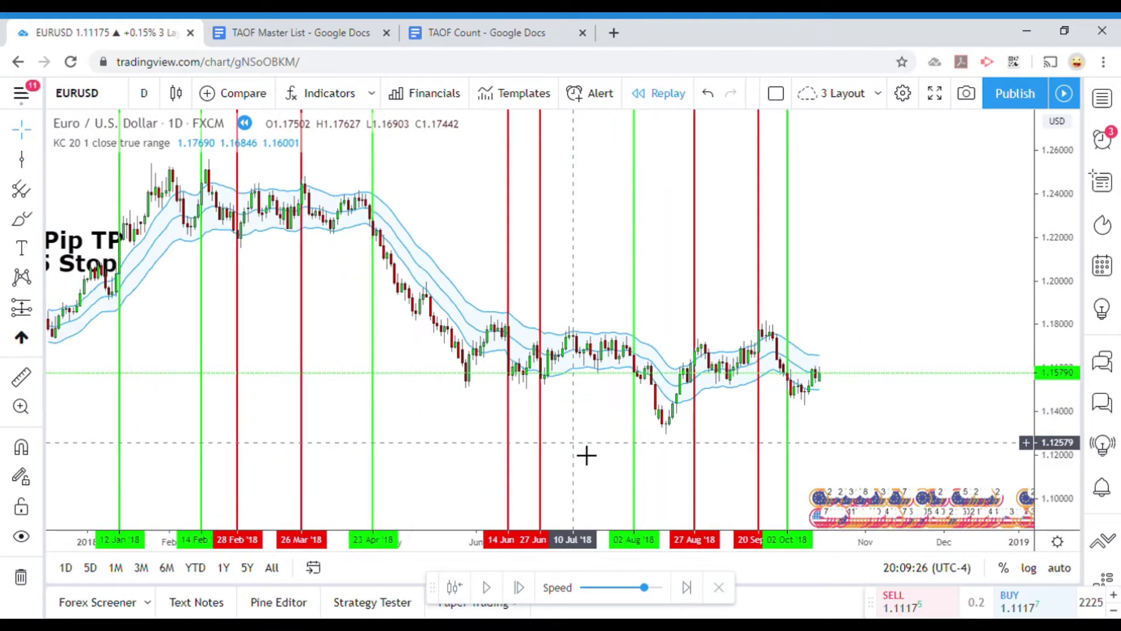
scroll(585, 454, up, 4)
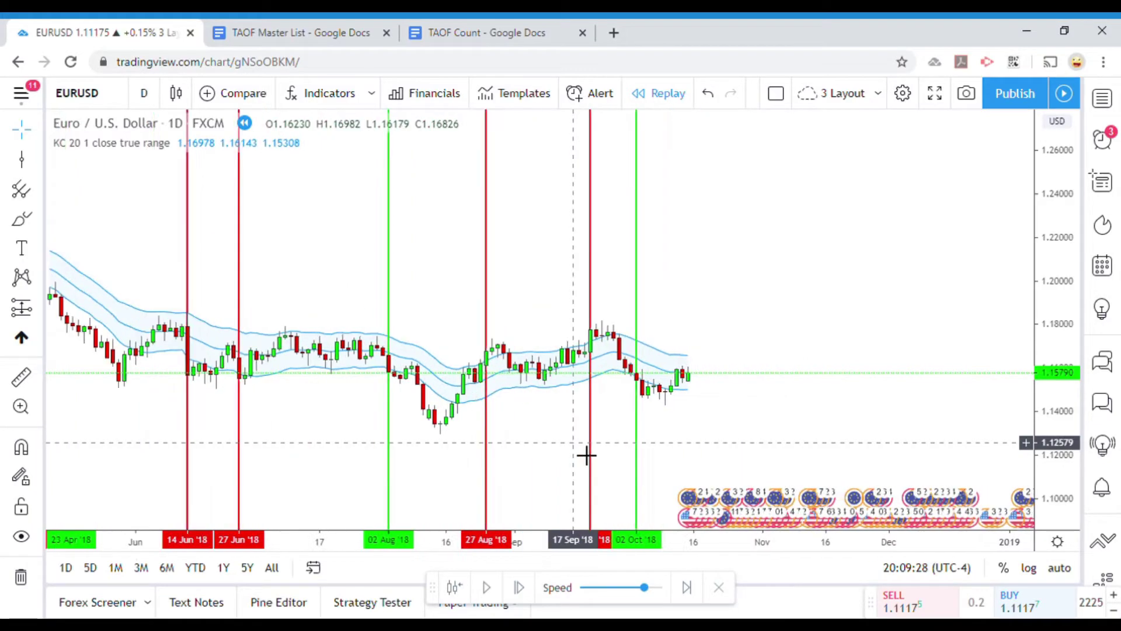
scroll(585, 454, up, 1)
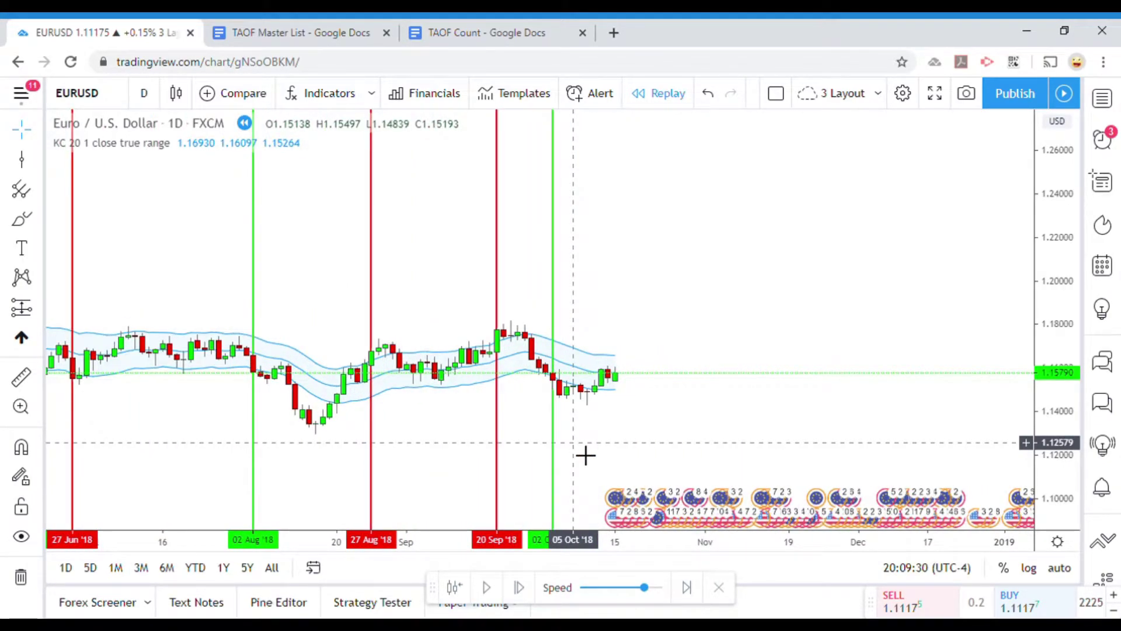
click(490, 588)
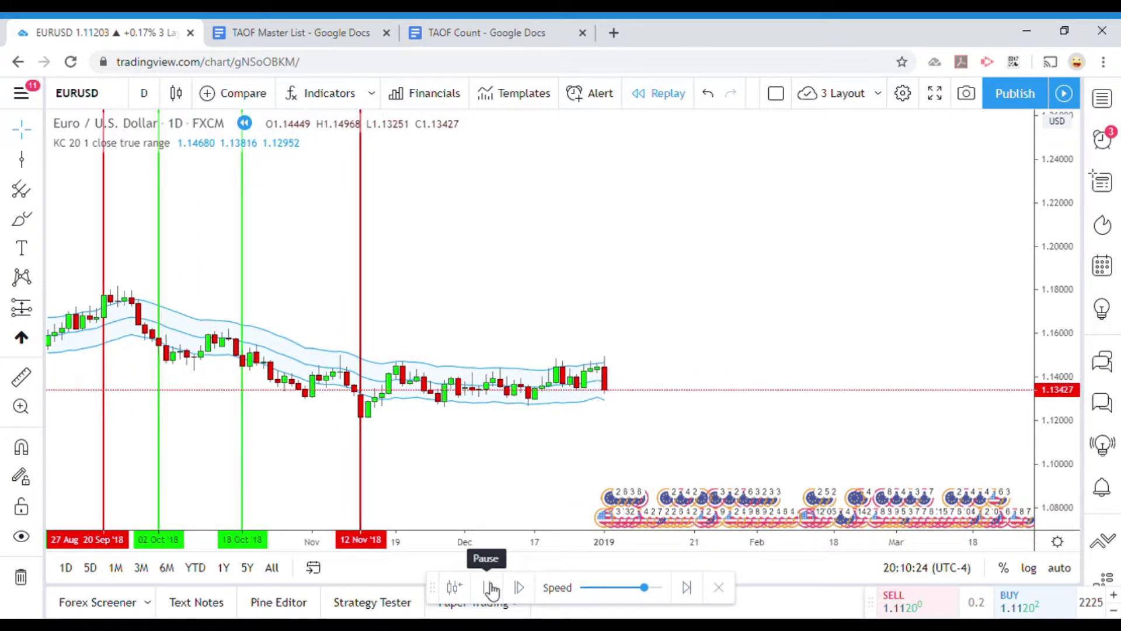
click(489, 588)
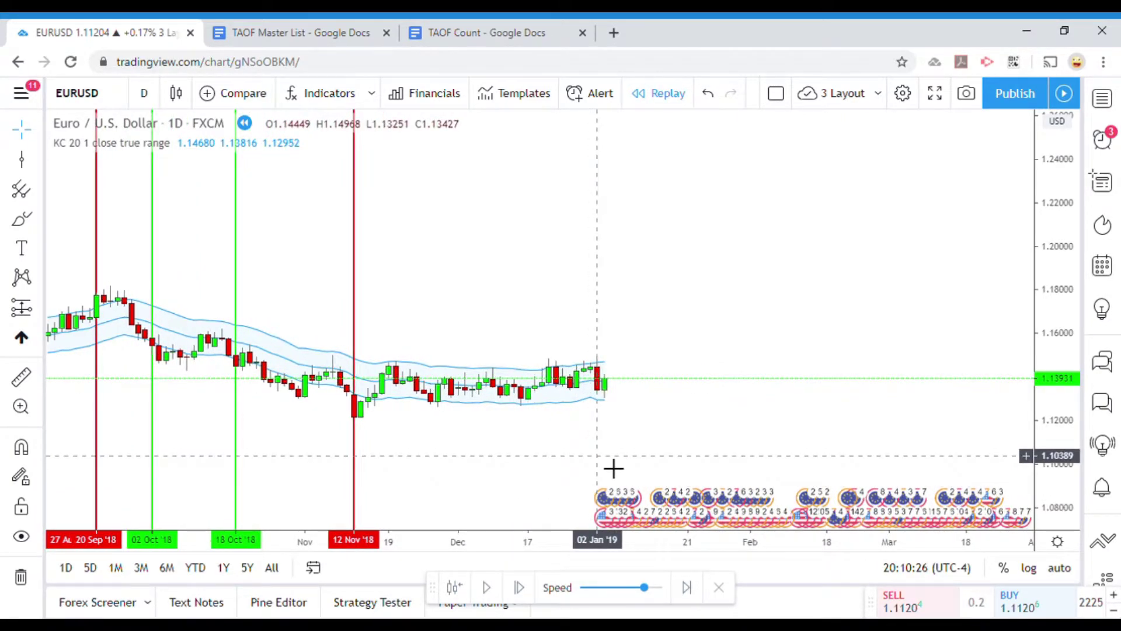
Step: Review the green and red trade markers across 2018, comparing wins and losses in the trending and sideways stretches
scroll(613, 468, down, 3)
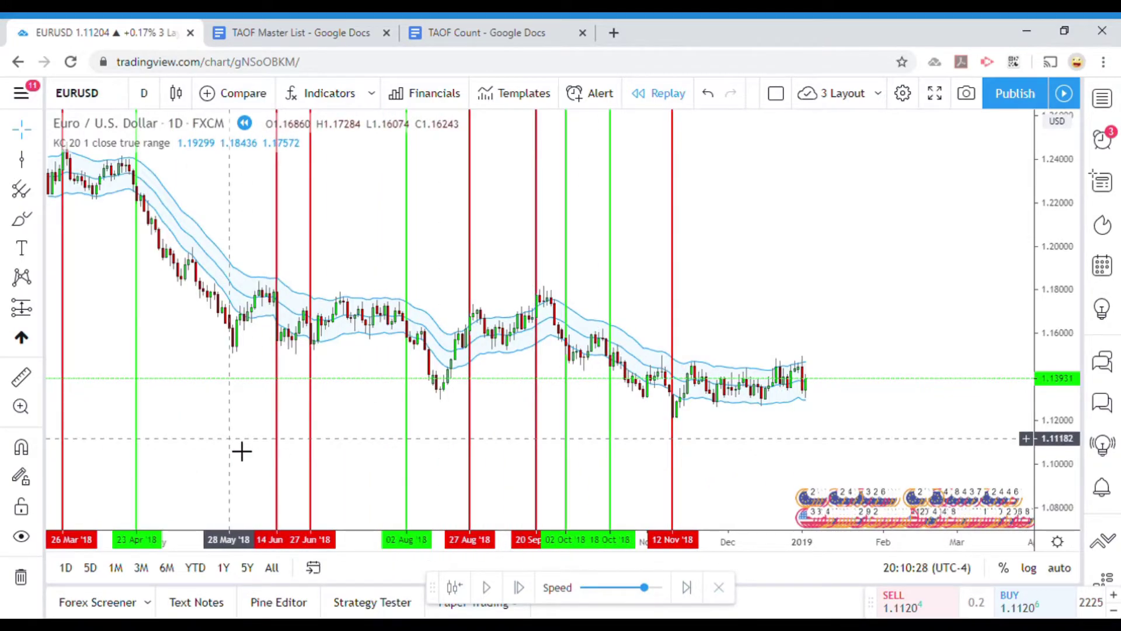
drag(242, 451, 458, 443)
drag(1057, 263, 1057, 427)
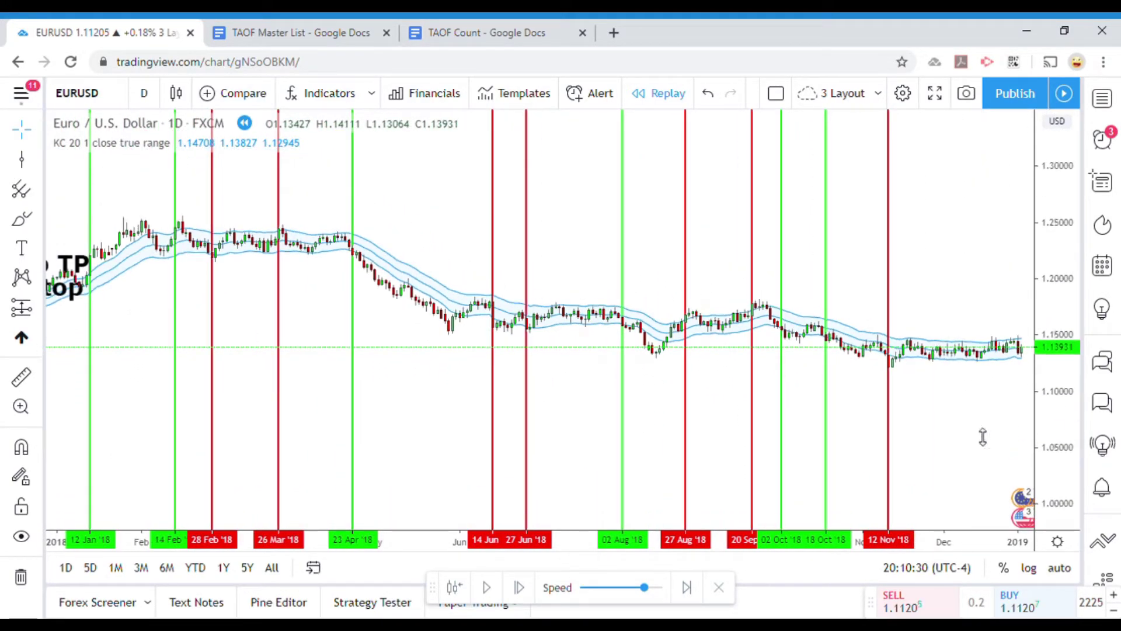
scroll(742, 455, down, 1)
scroll(727, 454, down, 1)
mouse_move(689, 443)
mouse_down()
mouse_move(603, 428)
mouse_move(695, 428)
mouse_up()
scroll(609, 426, up, 1)
drag(1061, 475, 1068, 455)
drag(806, 461, 648, 457)
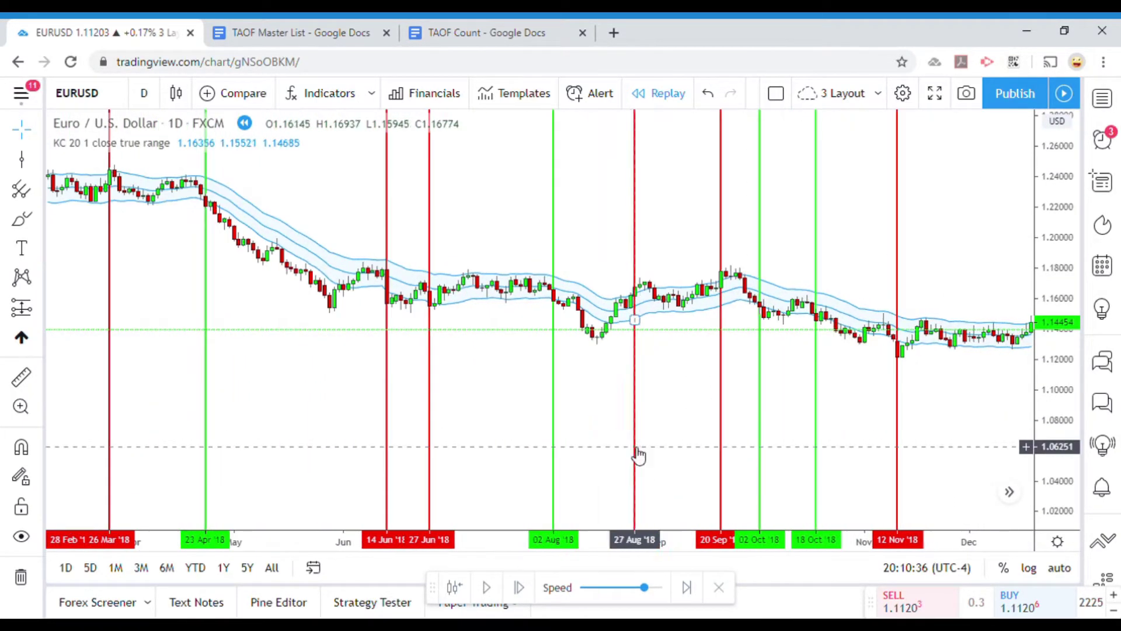
drag(501, 437, 596, 462)
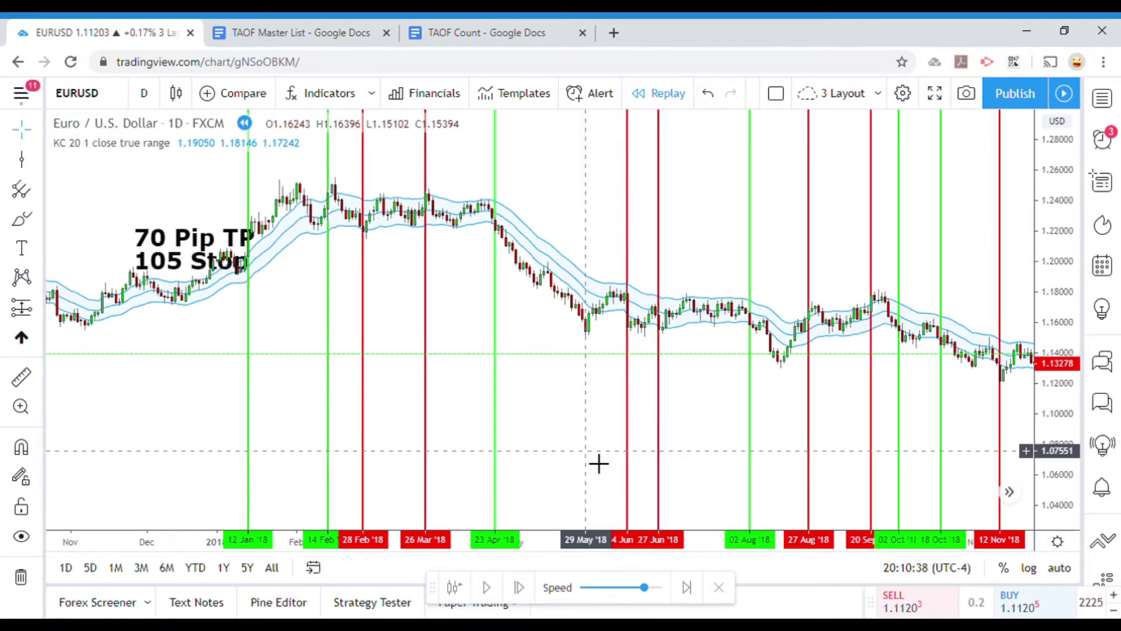
drag(703, 451, 734, 423)
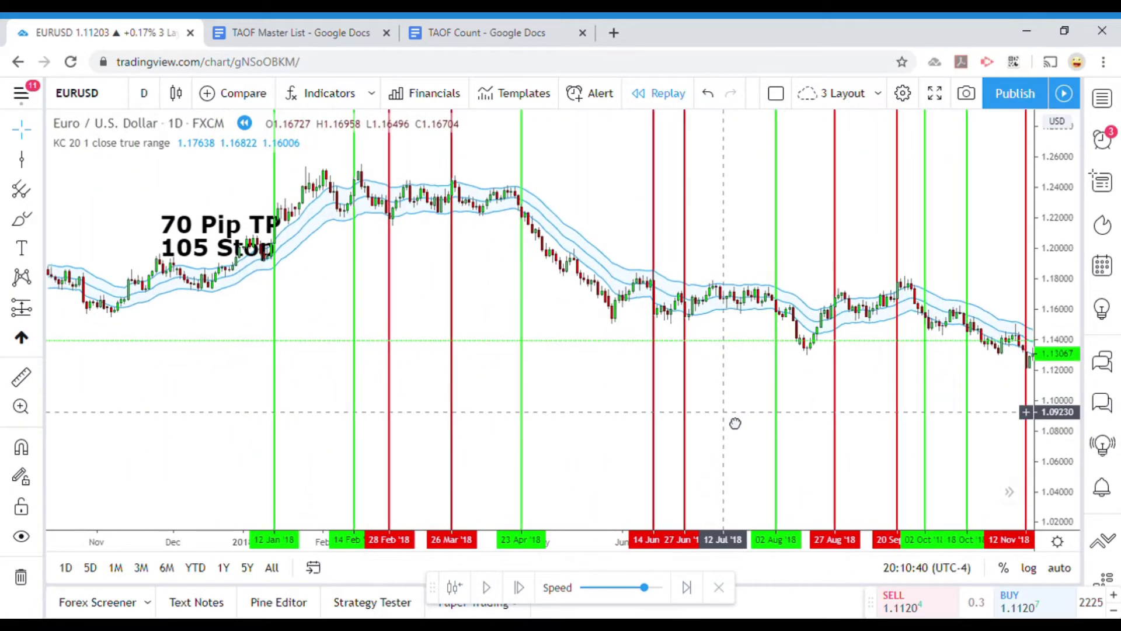
scroll(640, 422, up, 2)
scroll(640, 423, down, 2)
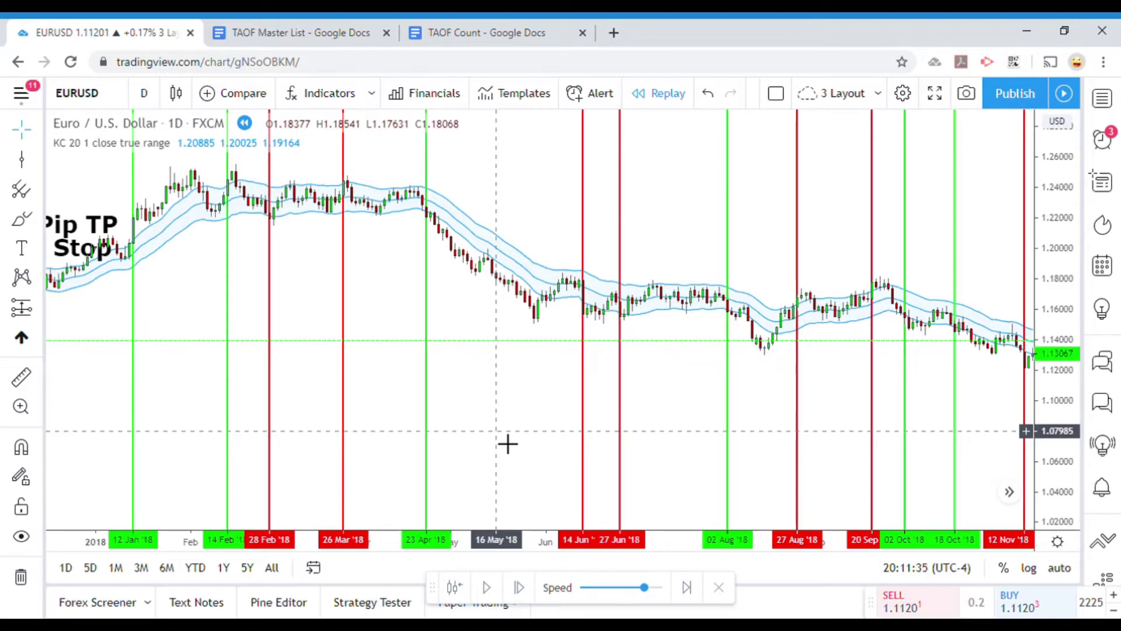
drag(508, 444, 754, 490)
scroll(513, 467, up, 2)
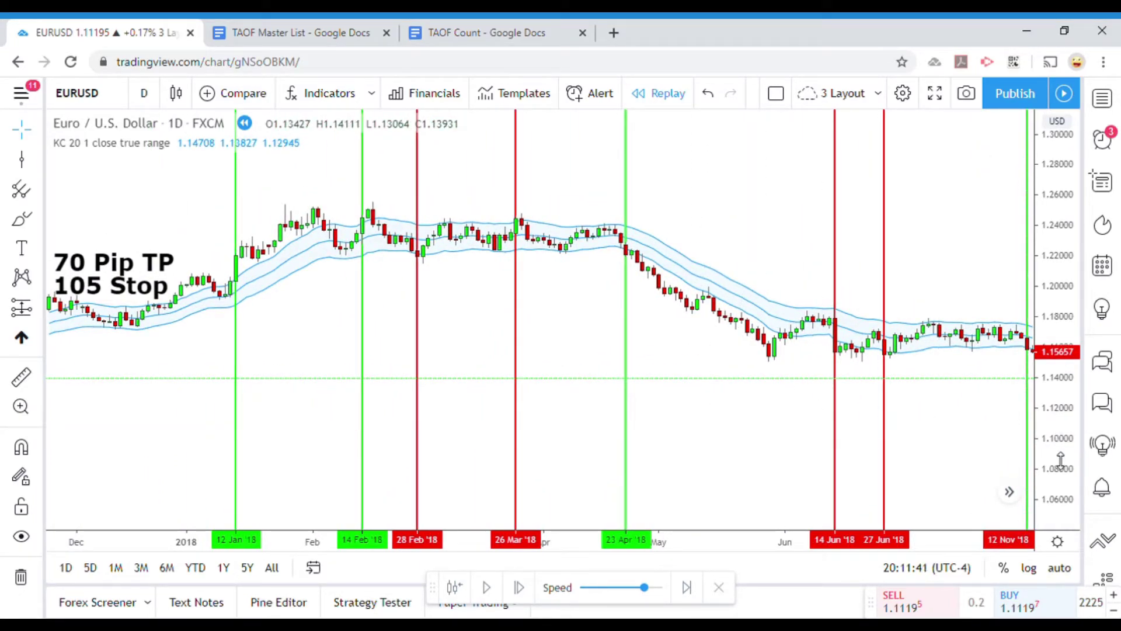
drag(1060, 460, 1057, 386)
drag(711, 368, 708, 405)
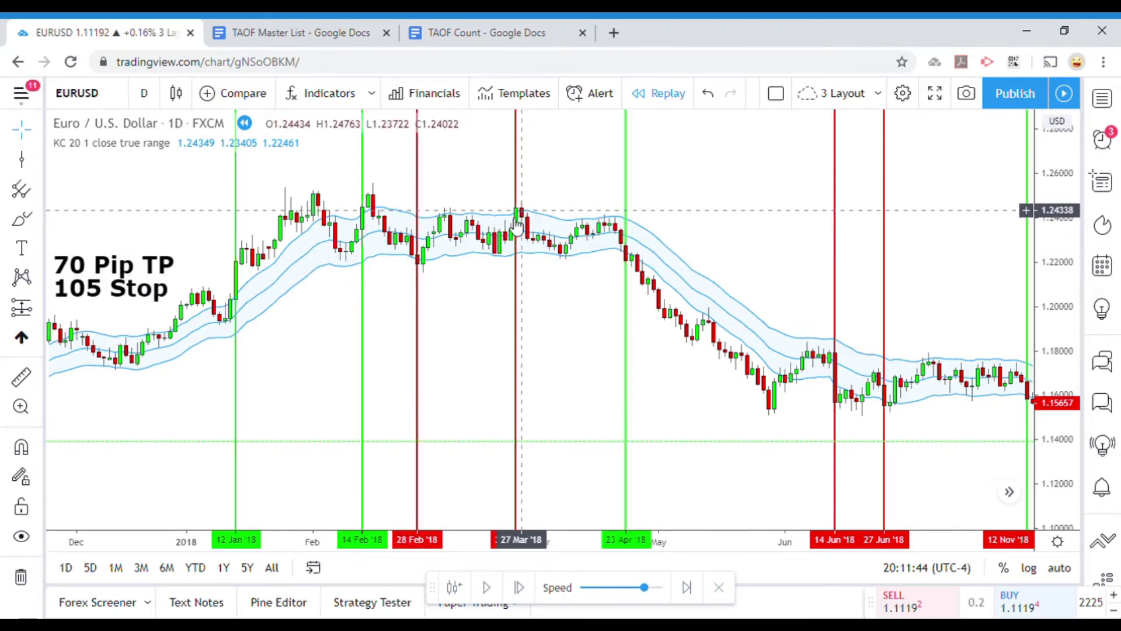
Step: Open the Keltner Channel's input settings, try a length of 30, and restore the length to 20
click(85, 146)
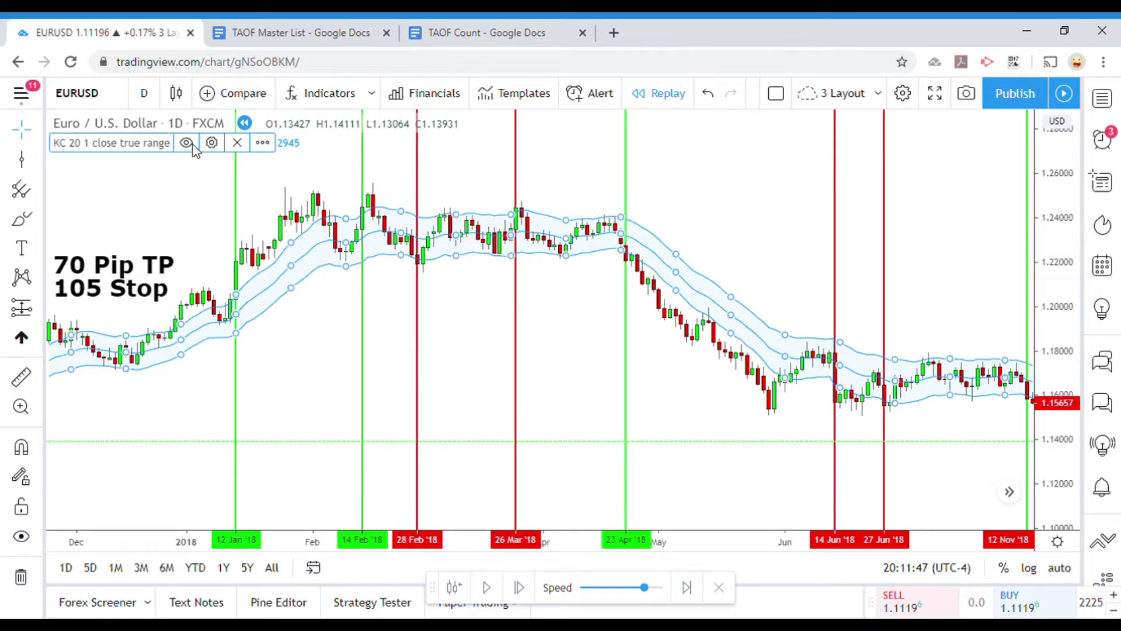
click(212, 143)
click(530, 292)
drag(551, 205, 838, 165)
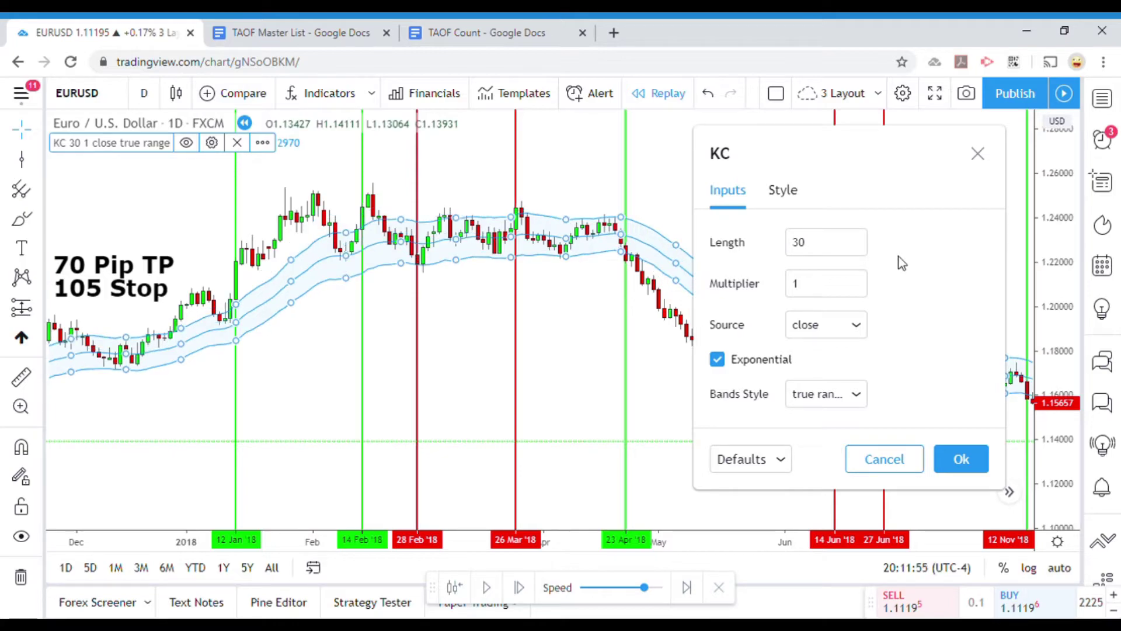
click(825, 253)
text(20)
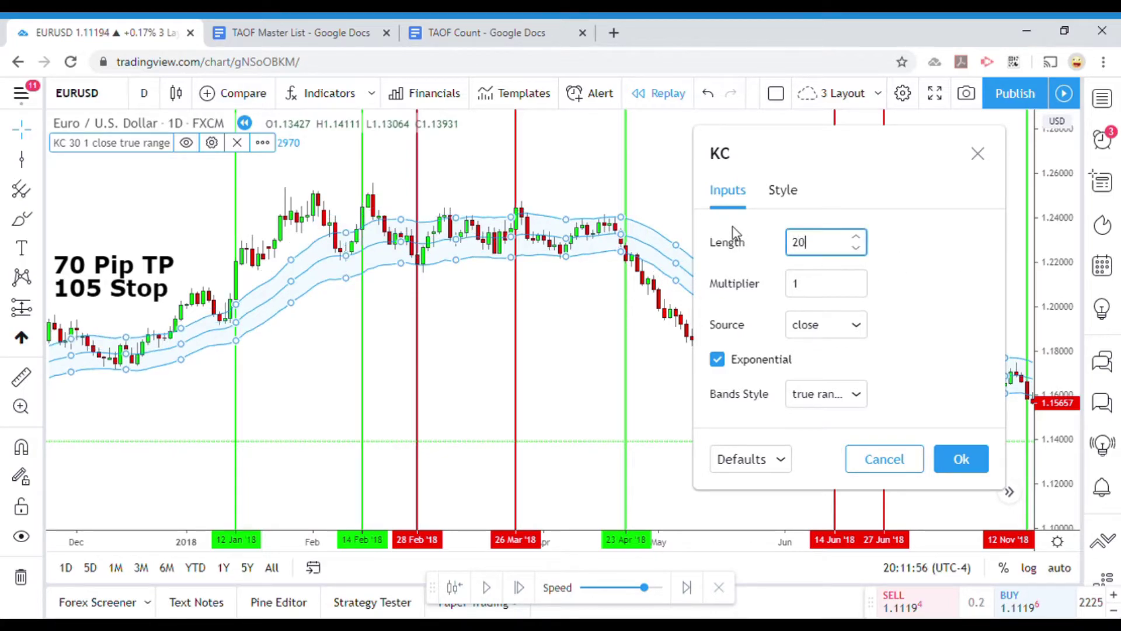
Step: Try a Keltner Channel multiplier of 2
click(801, 292)
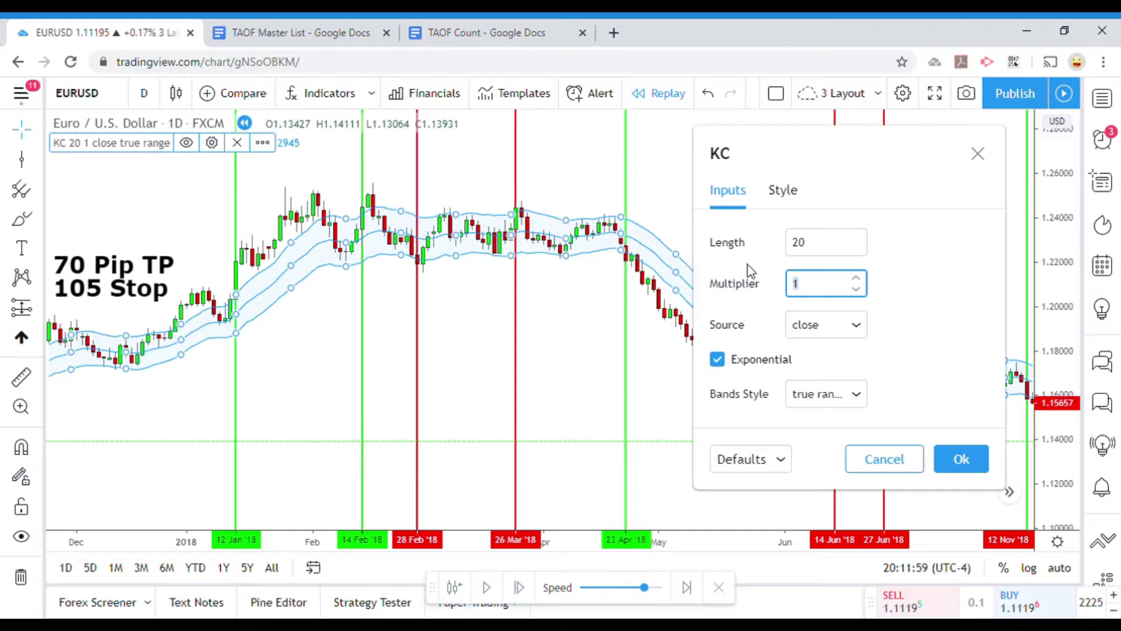
text(2)
click(910, 278)
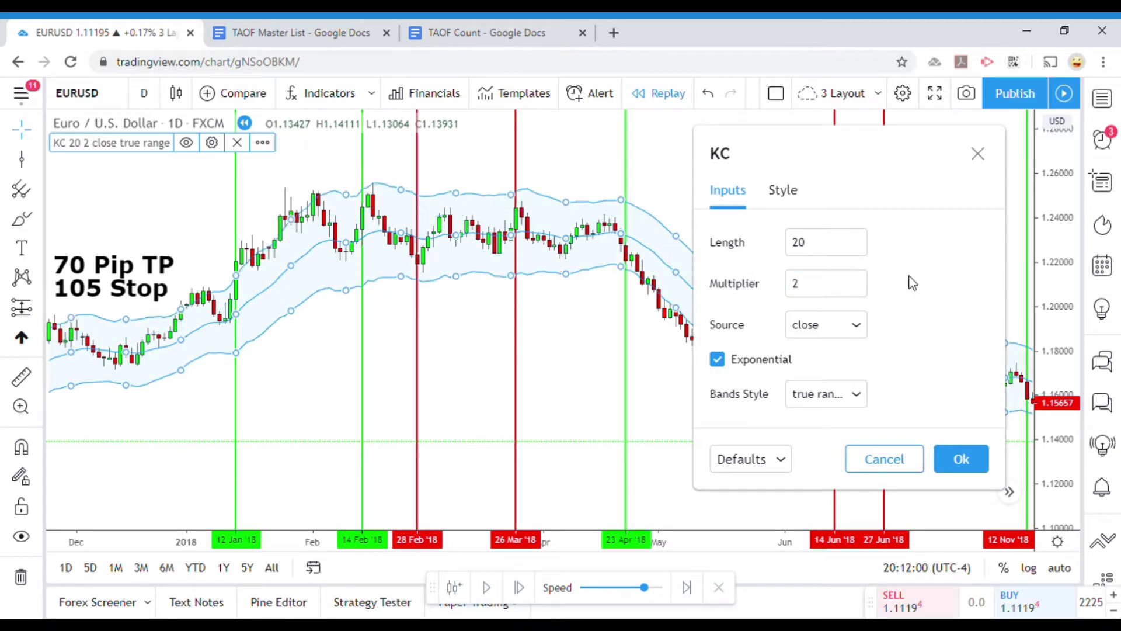
Step: Set the Keltner Channel multiplier to 1.5 and close its settings
double_click(796, 285)
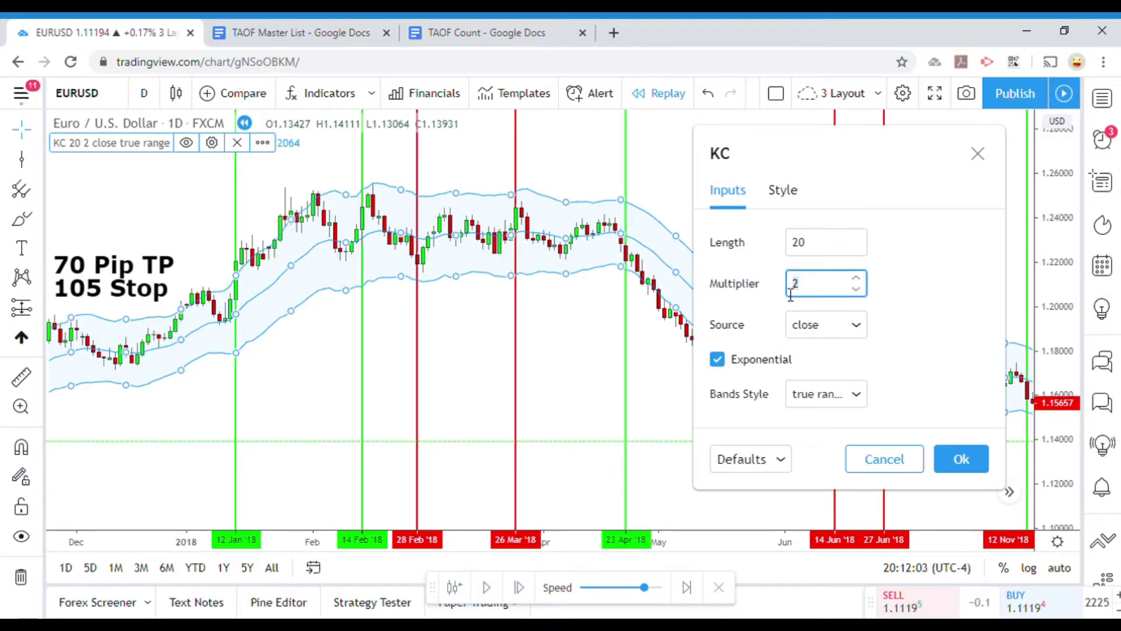
text(1.5)
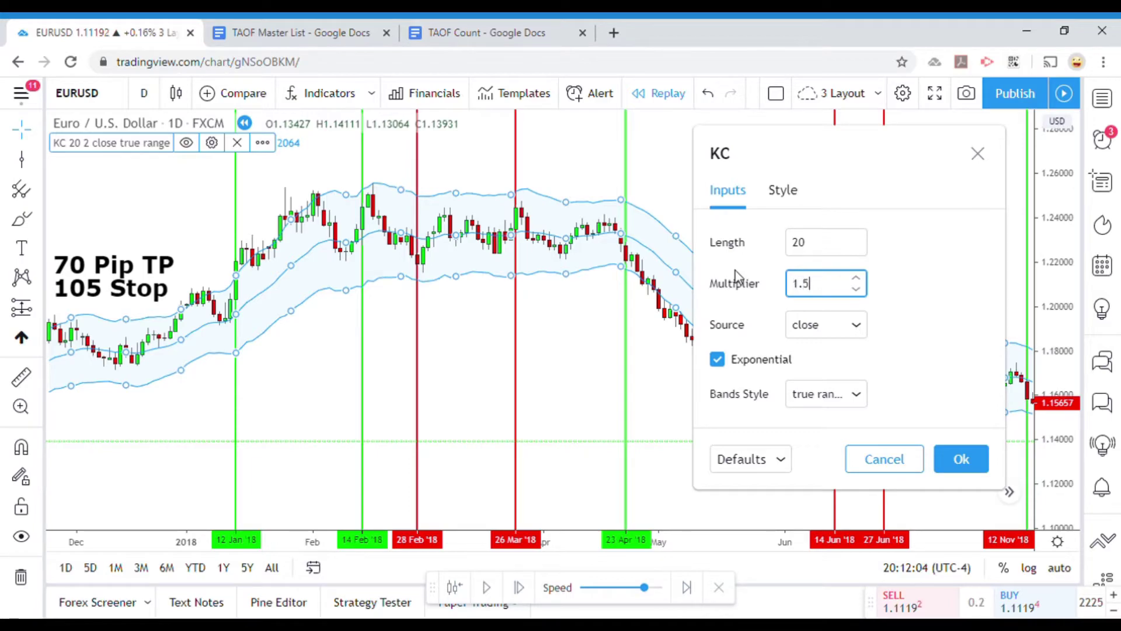
click(934, 263)
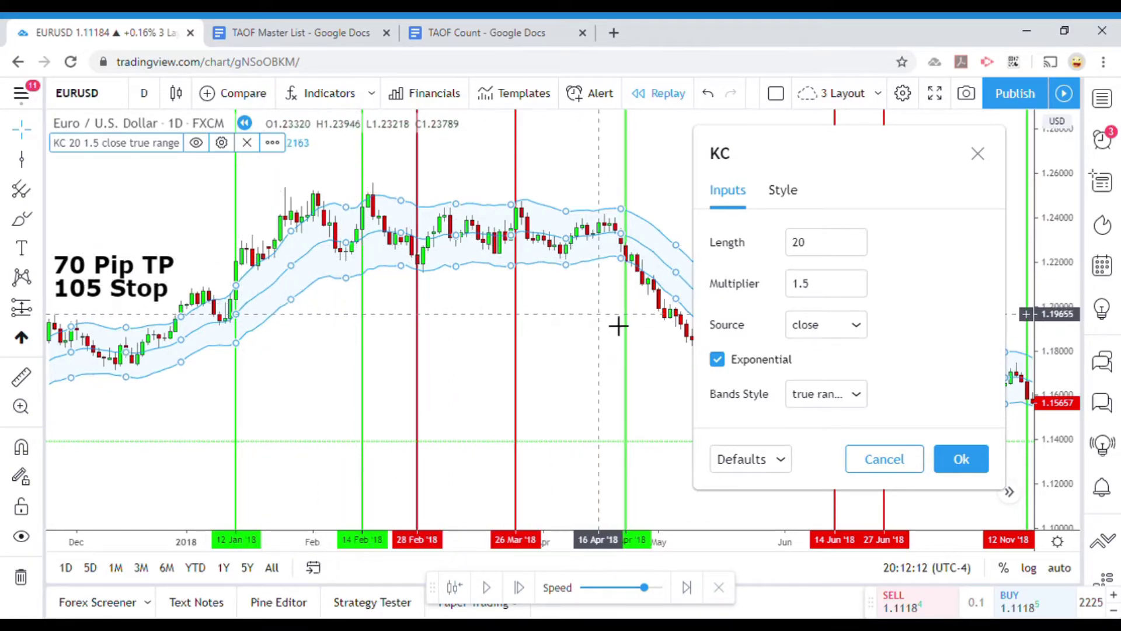
key(Escape)
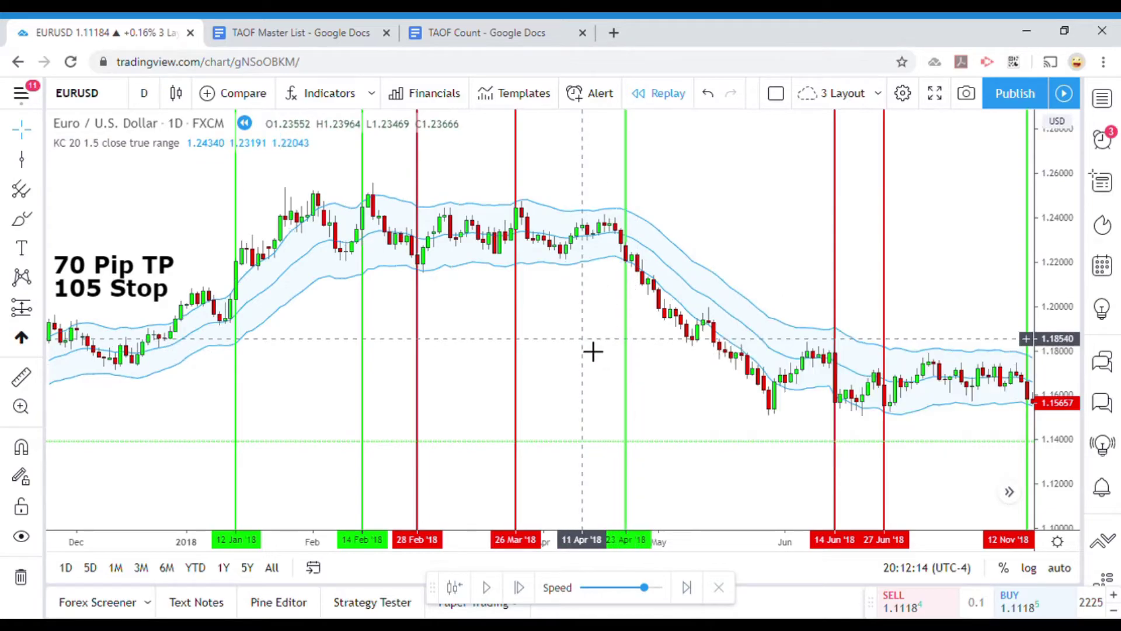
Step: Examine how the marked 2018 breakout candles sit against the Keltner Channel bands at the 1.5 multiplier
drag(560, 345, 533, 363)
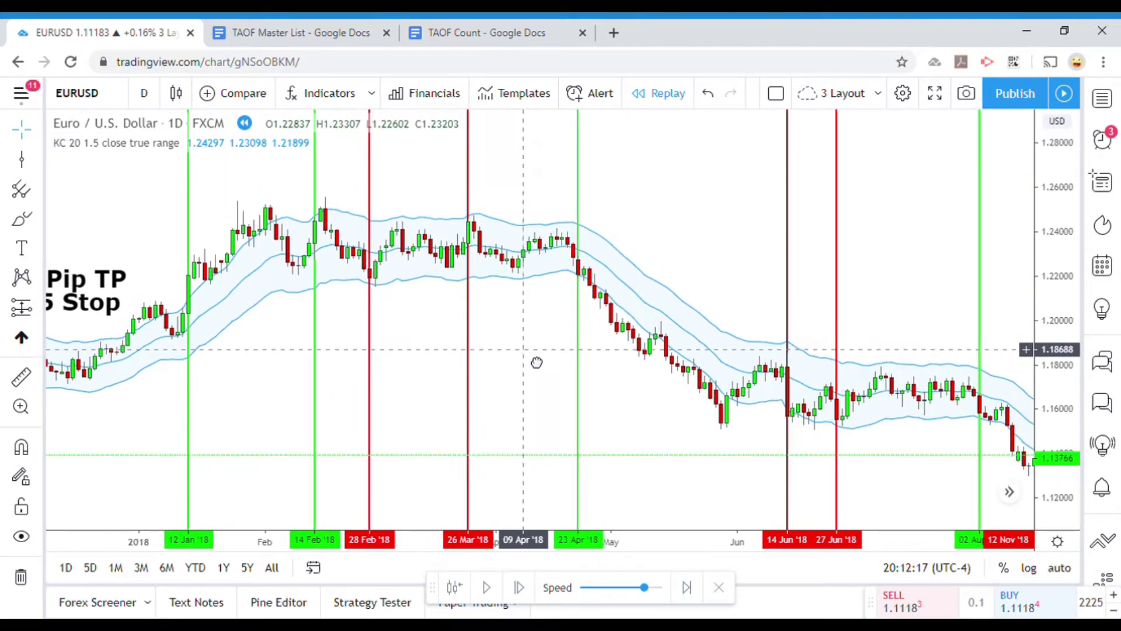
click(319, 351)
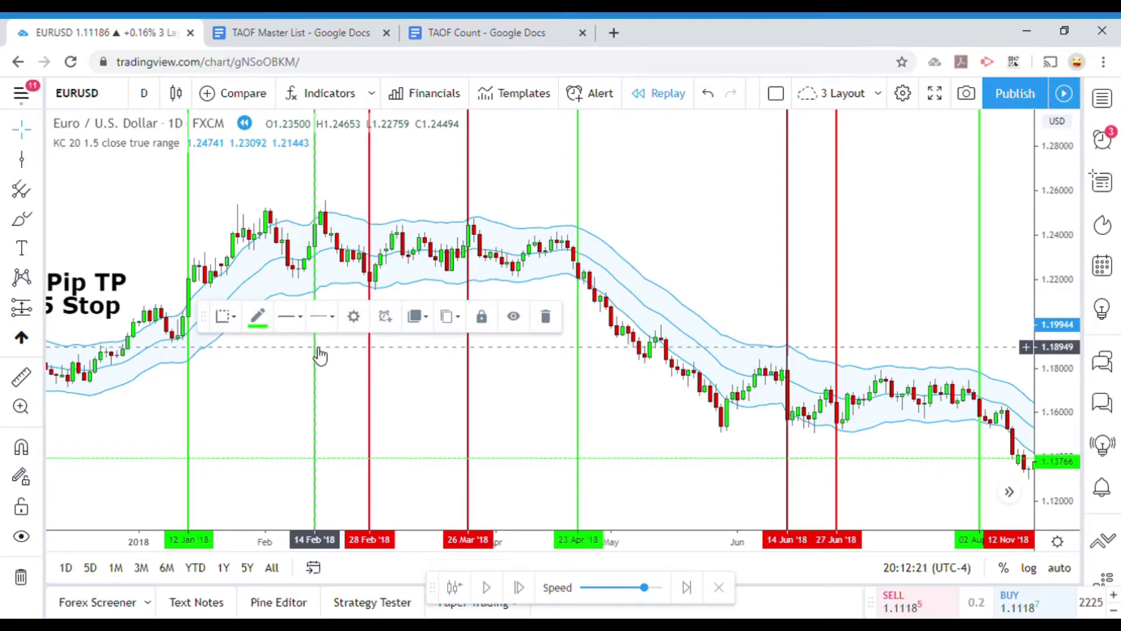
click(305, 365)
scroll(275, 358, down, 3)
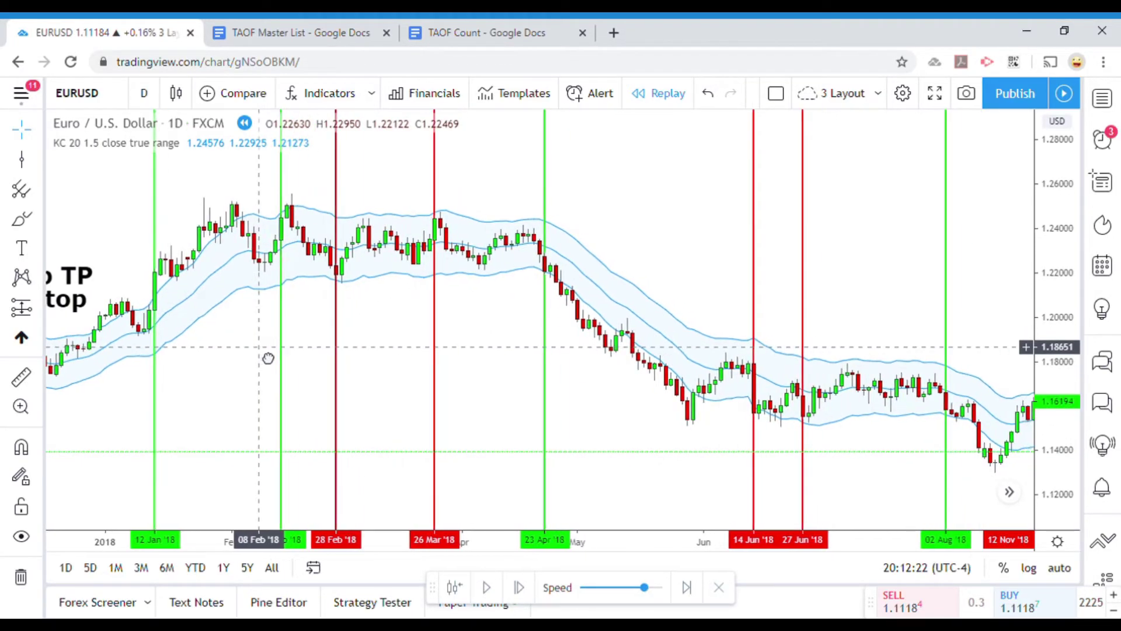
scroll(403, 358, right, 10)
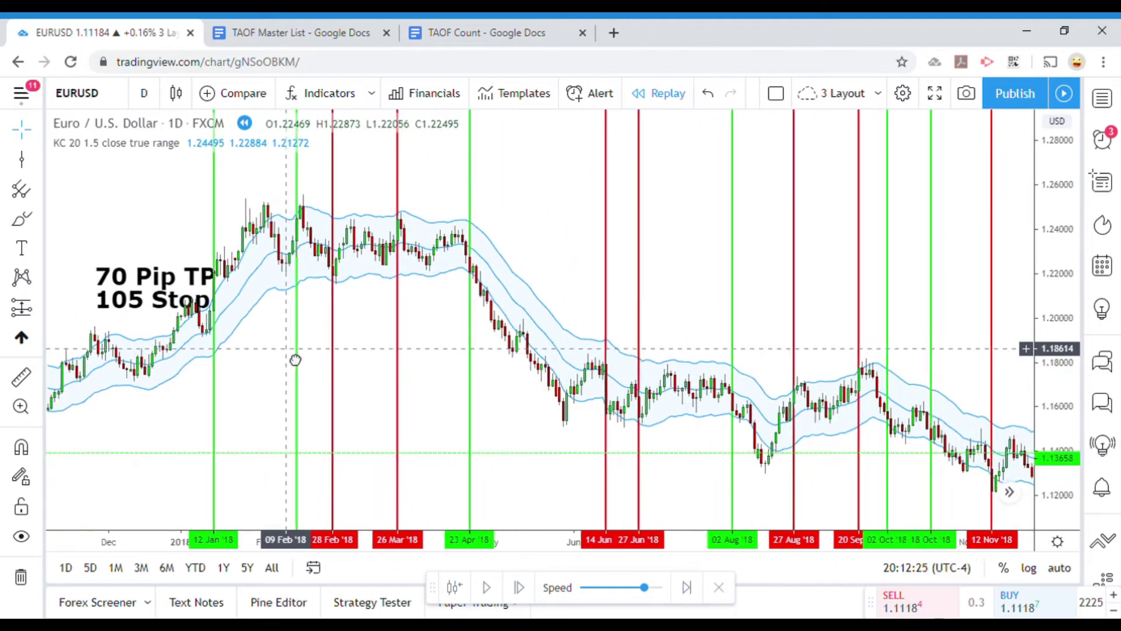
scroll(340, 383, up, 3)
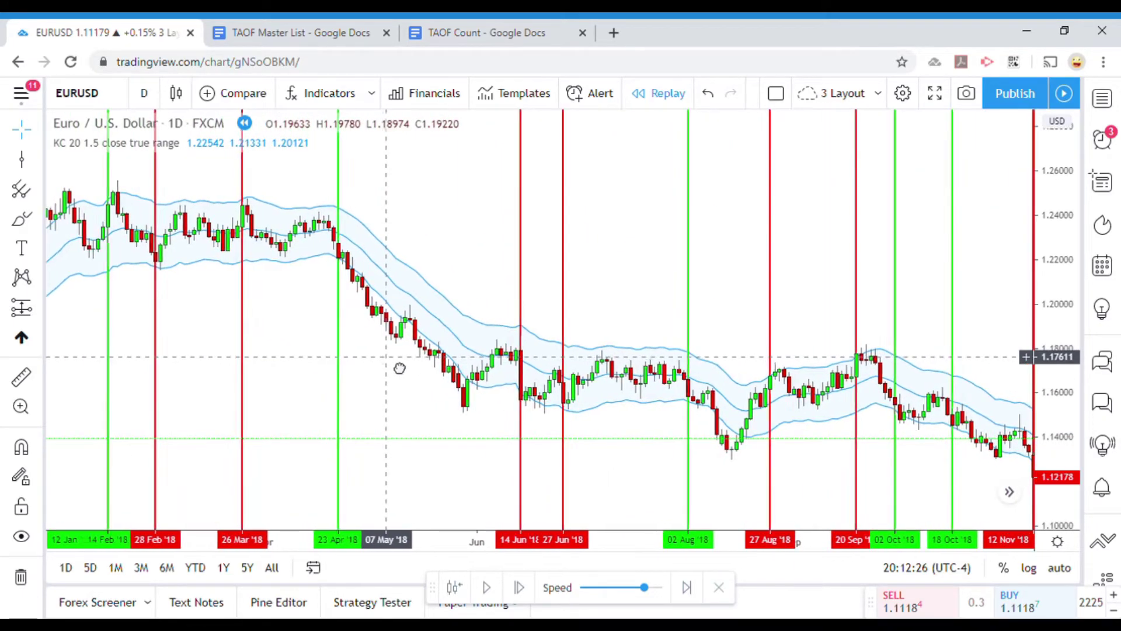
Step: Try a Keltner Channel multiplier of 1 on the 2018 EURUSD chart
drag(408, 368, 410, 368)
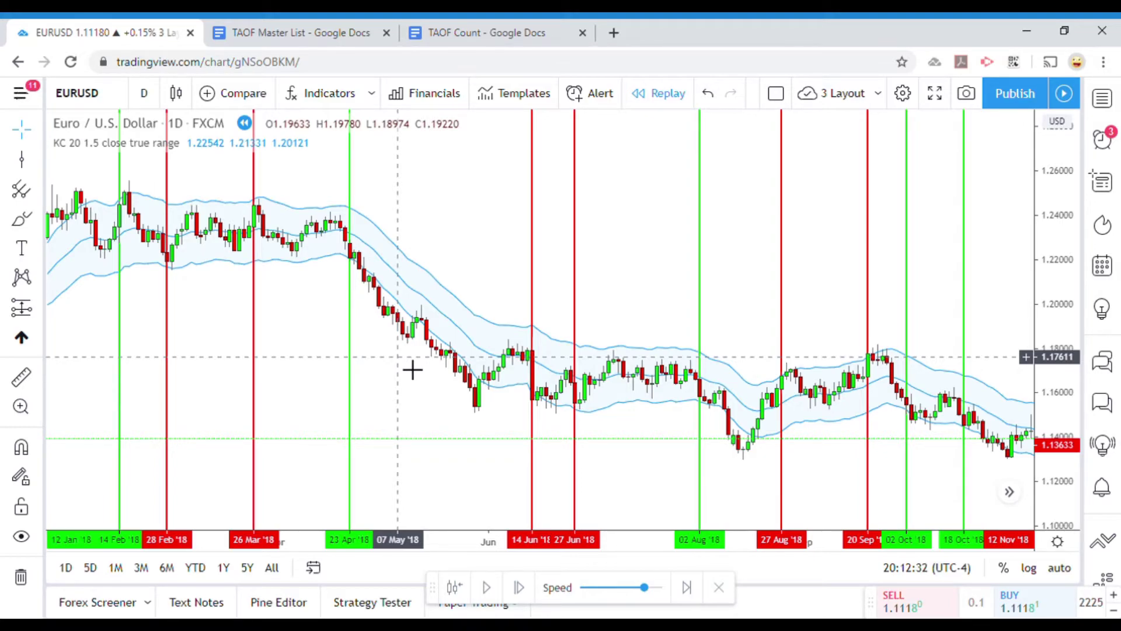
drag(412, 369, 529, 374)
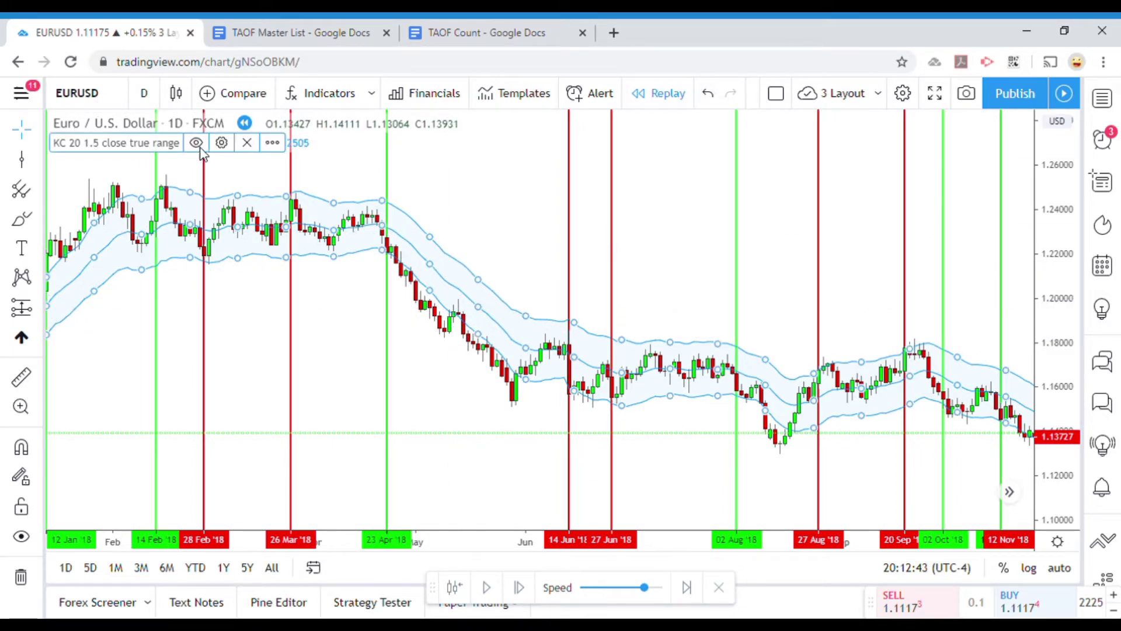
click(222, 143)
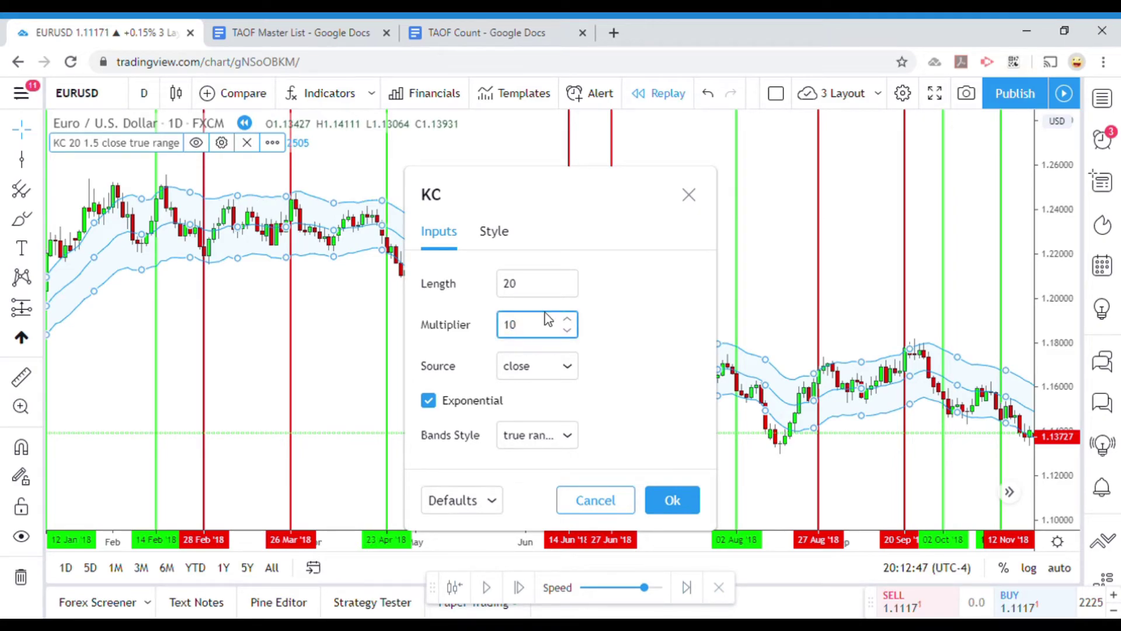
click(627, 472)
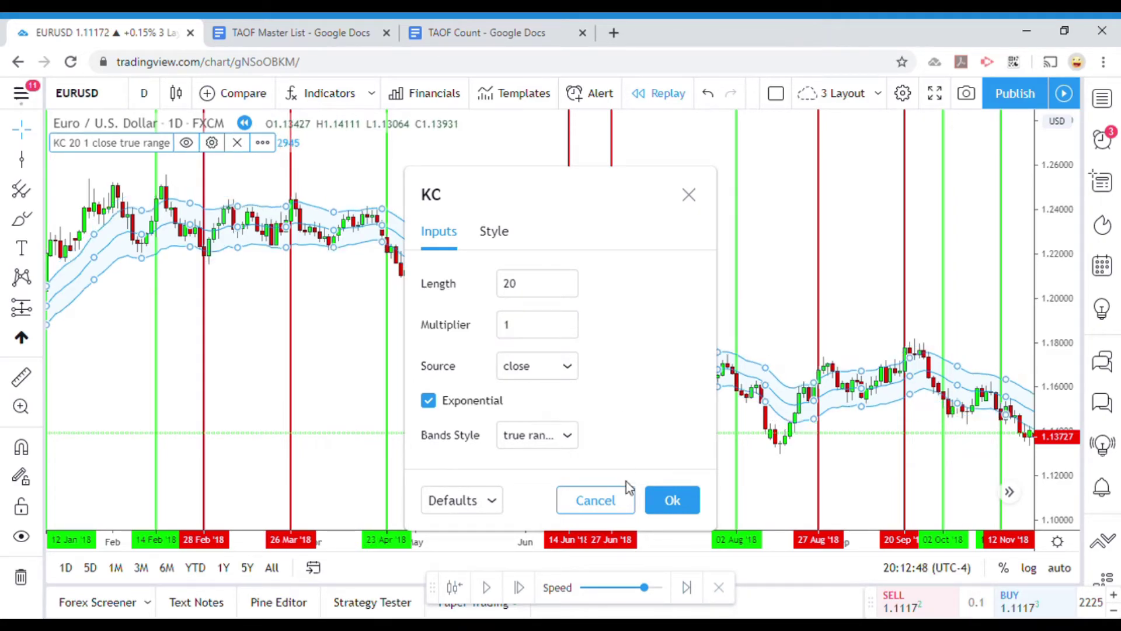
click(673, 499)
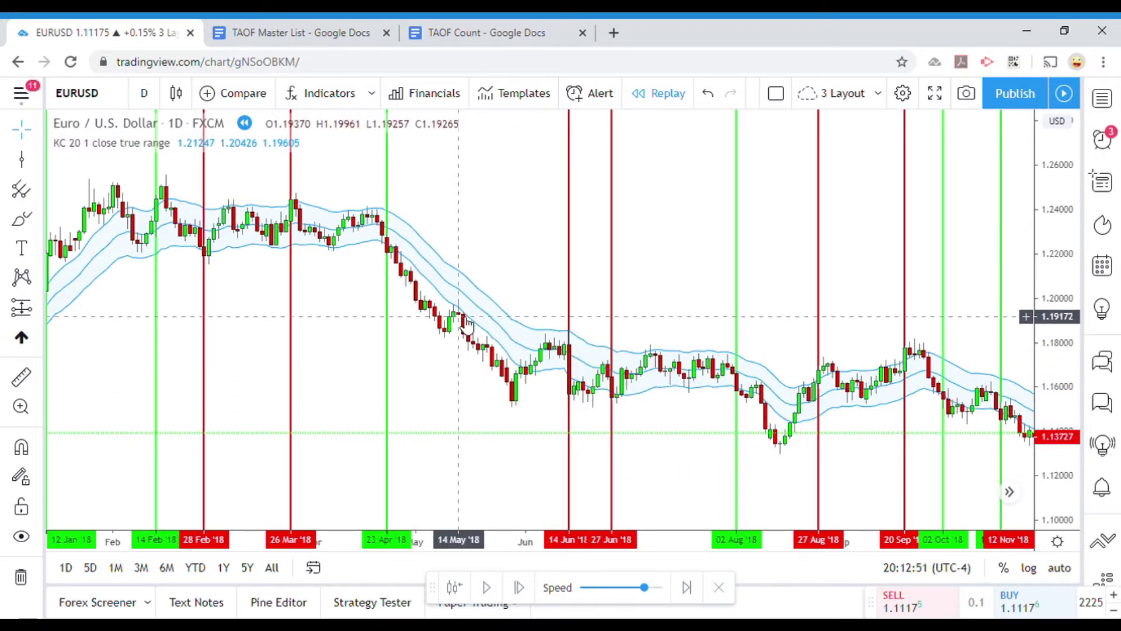
Step: Restore the Keltner Channel multiplier to 1.5
click(105, 147)
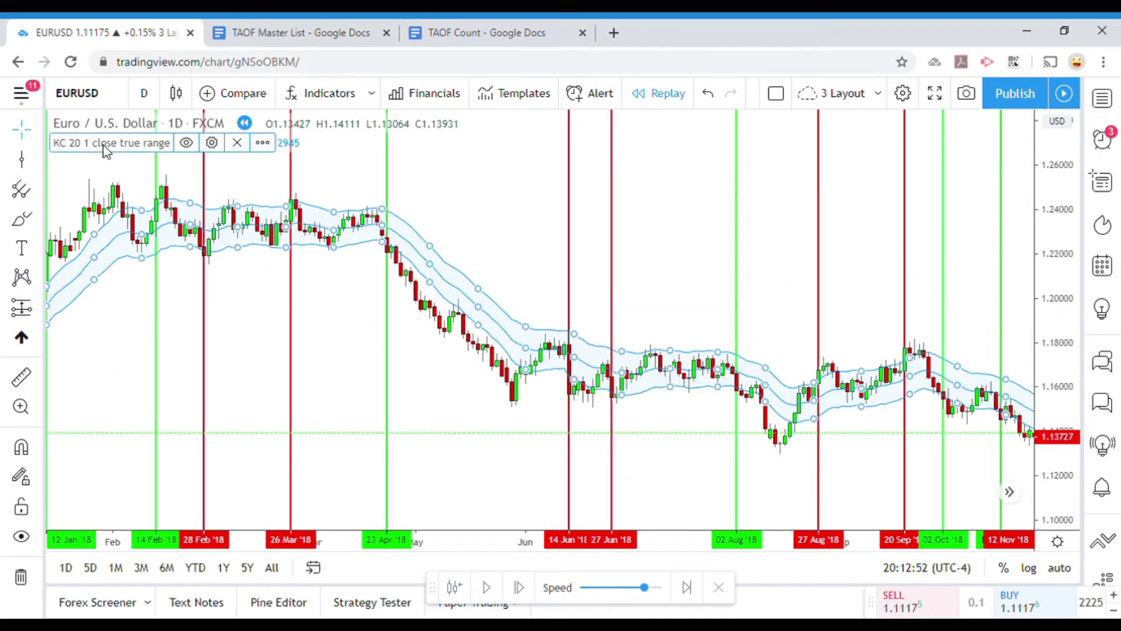
click(210, 144)
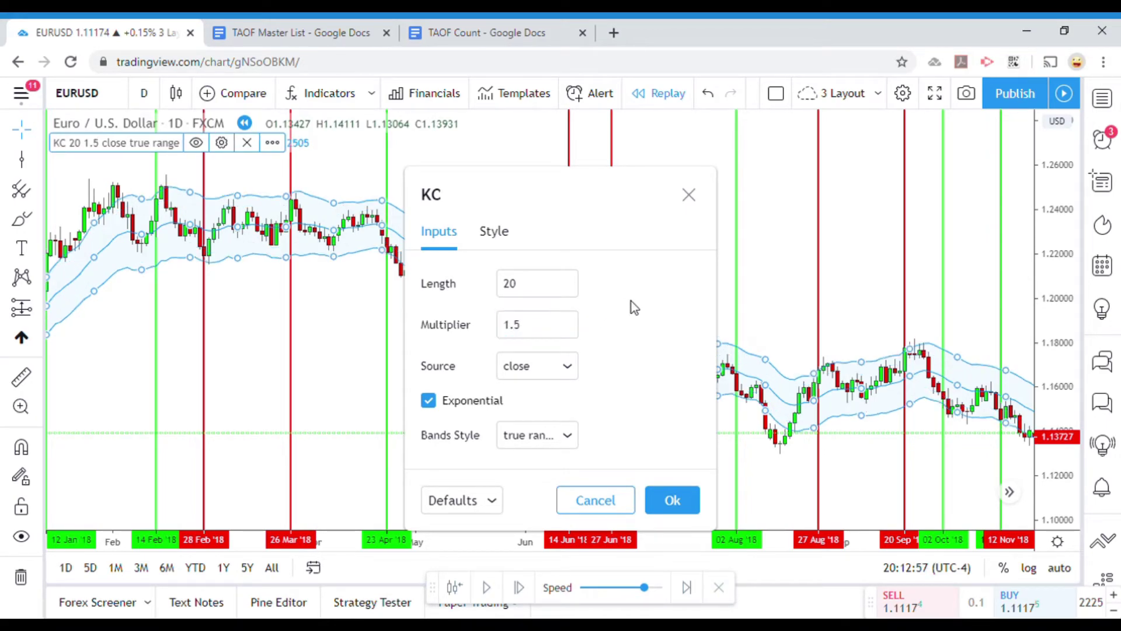
click(672, 499)
click(737, 449)
click(719, 456)
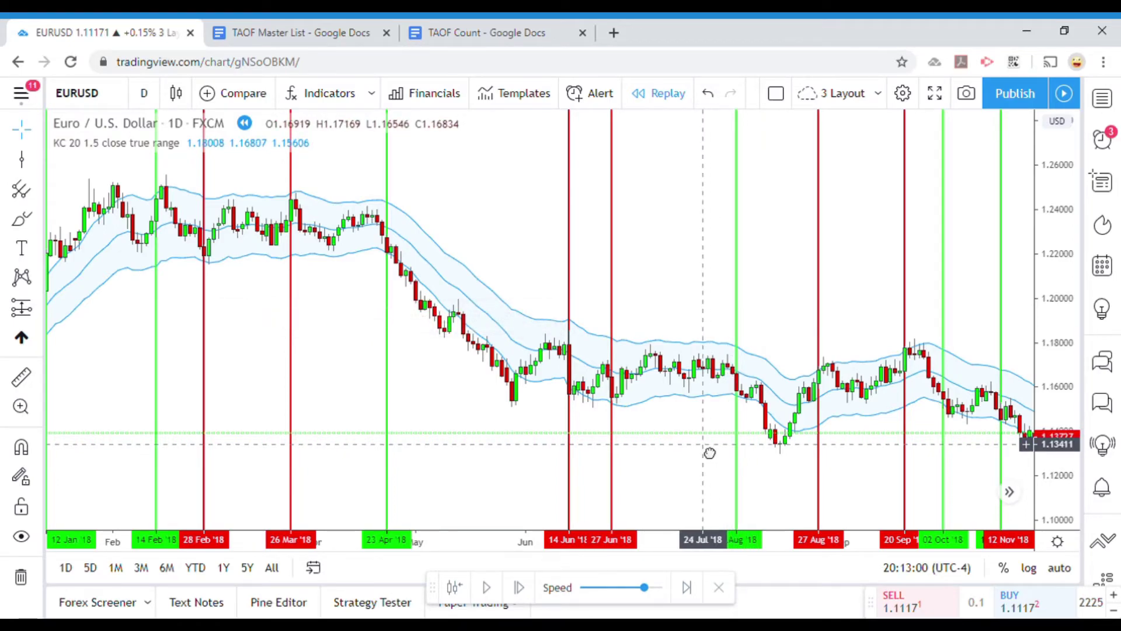
Step: Delete the red vertical lines at 27 June, 26 March and 28 February 2018
drag(713, 456, 683, 447)
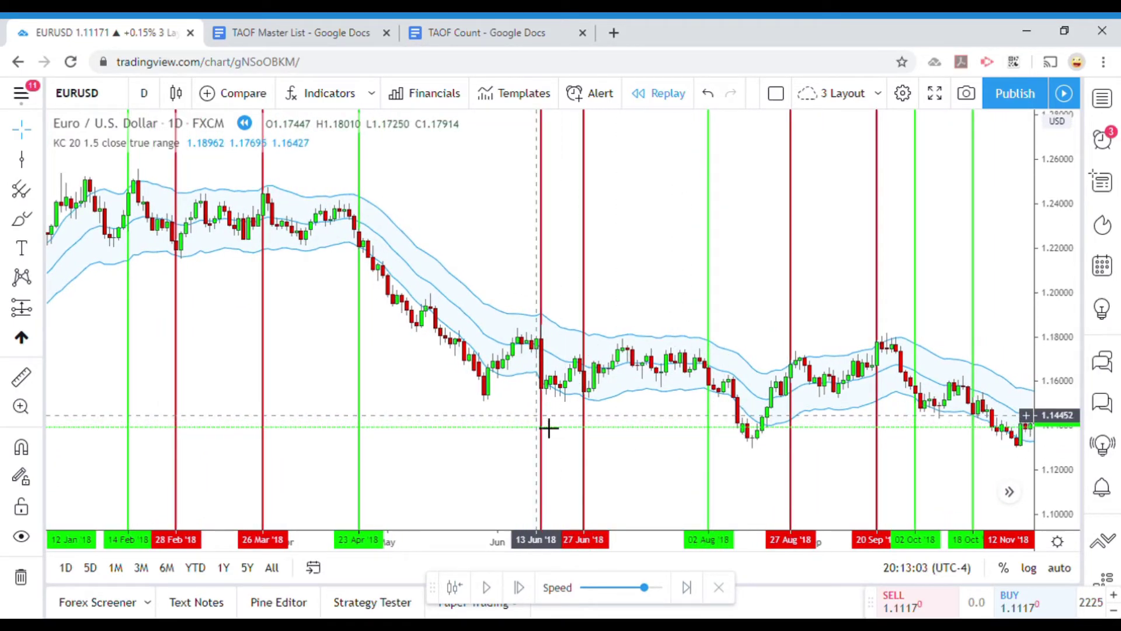
click(583, 398)
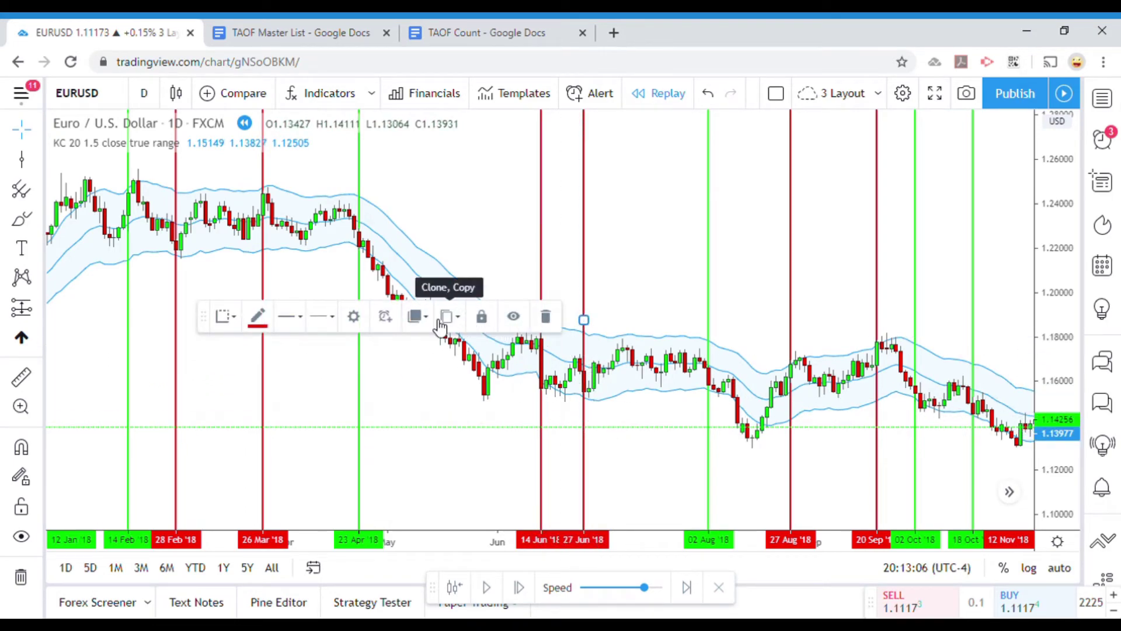
click(547, 317)
scroll(475, 388, left, 10)
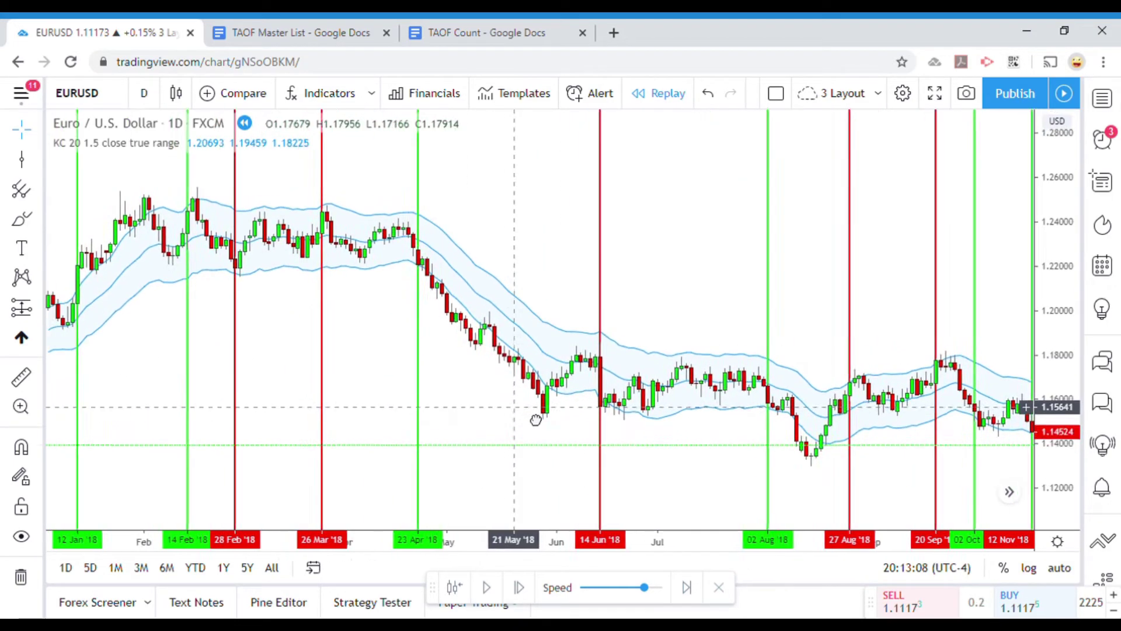
click(441, 336)
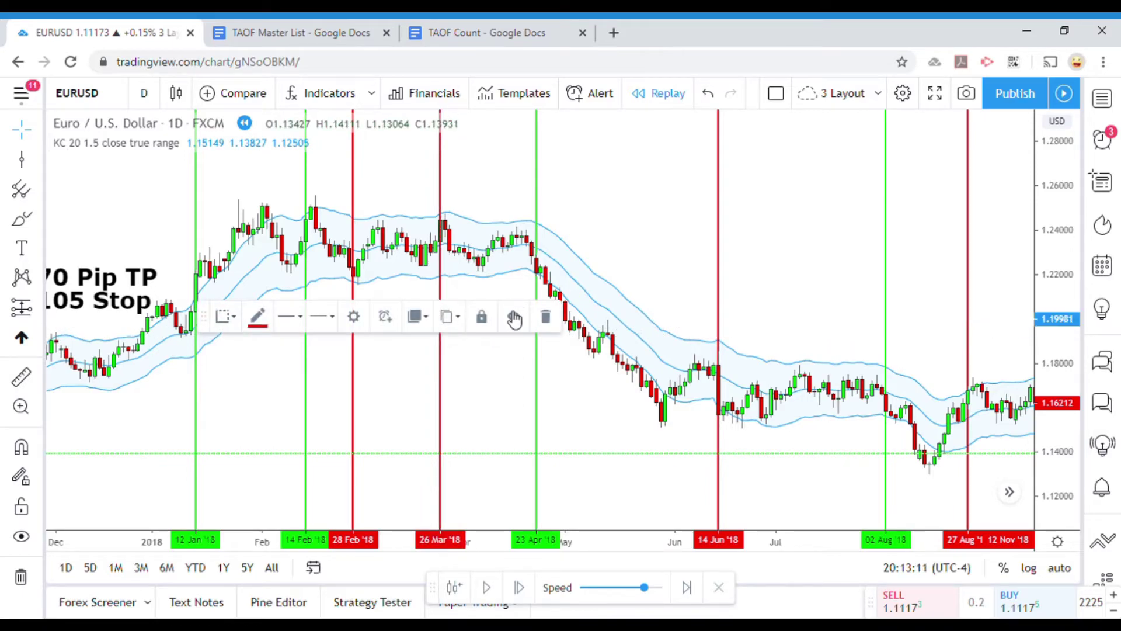
click(546, 316)
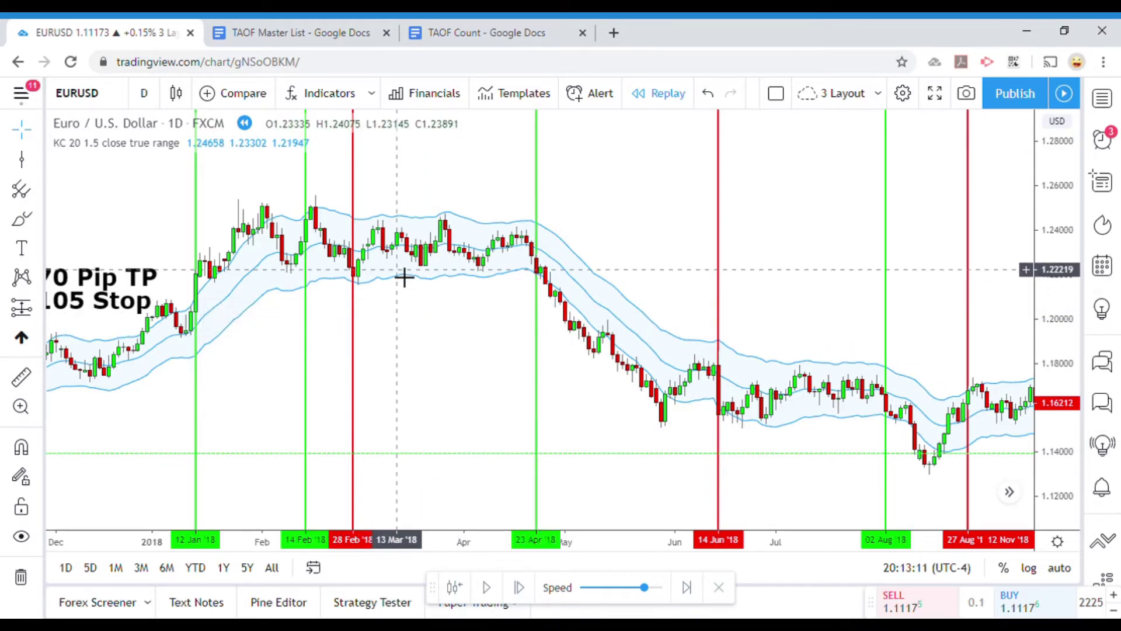
click(353, 320)
click(545, 316)
Step: Recolour the vertical line at 14 February 2018 red
scroll(458, 358, left, 2)
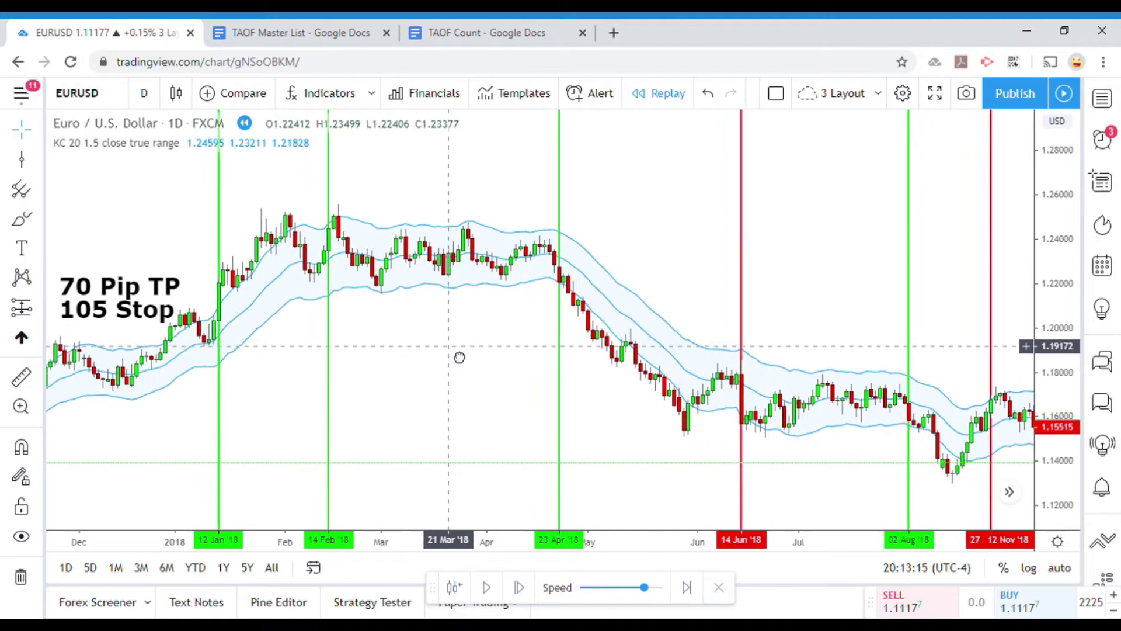
click(337, 320)
click(264, 319)
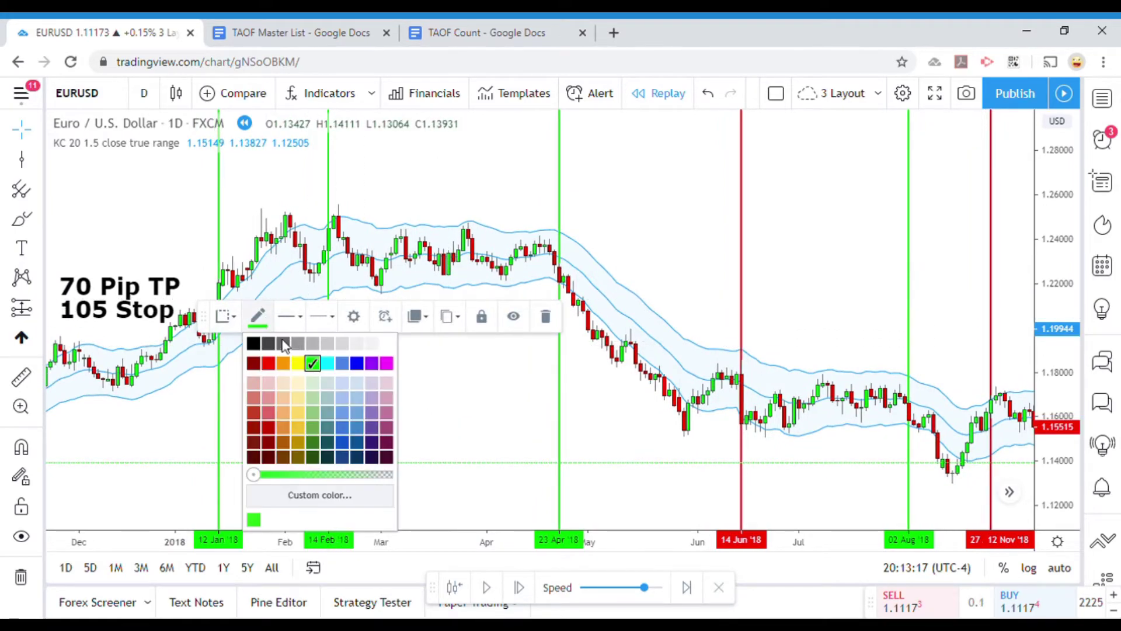
click(268, 363)
click(370, 368)
Step: Add a vertical line at the 15 May 2018 candle and colour it green
drag(442, 365, 346, 352)
drag(520, 405, 363, 382)
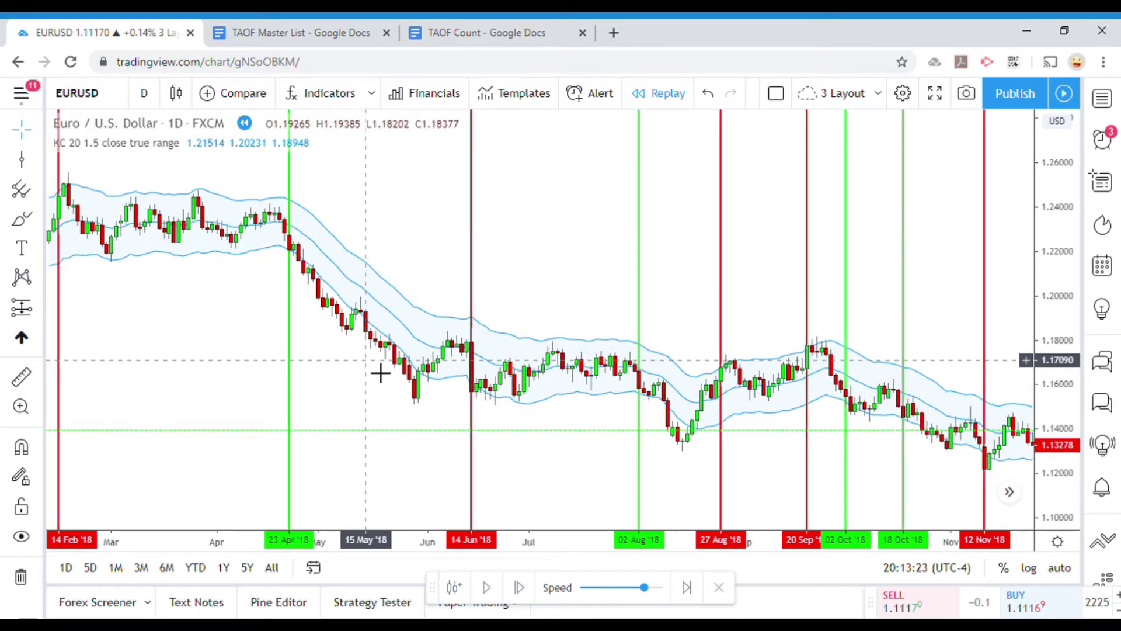
click(22, 159)
click(284, 333)
click(368, 387)
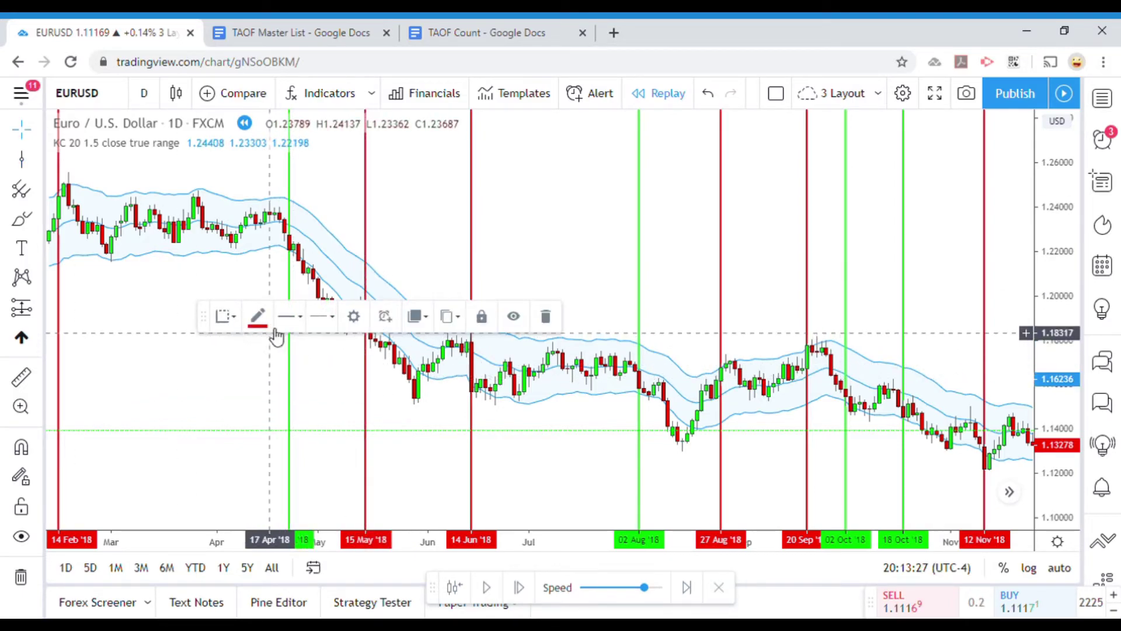
click(257, 316)
click(313, 363)
click(350, 280)
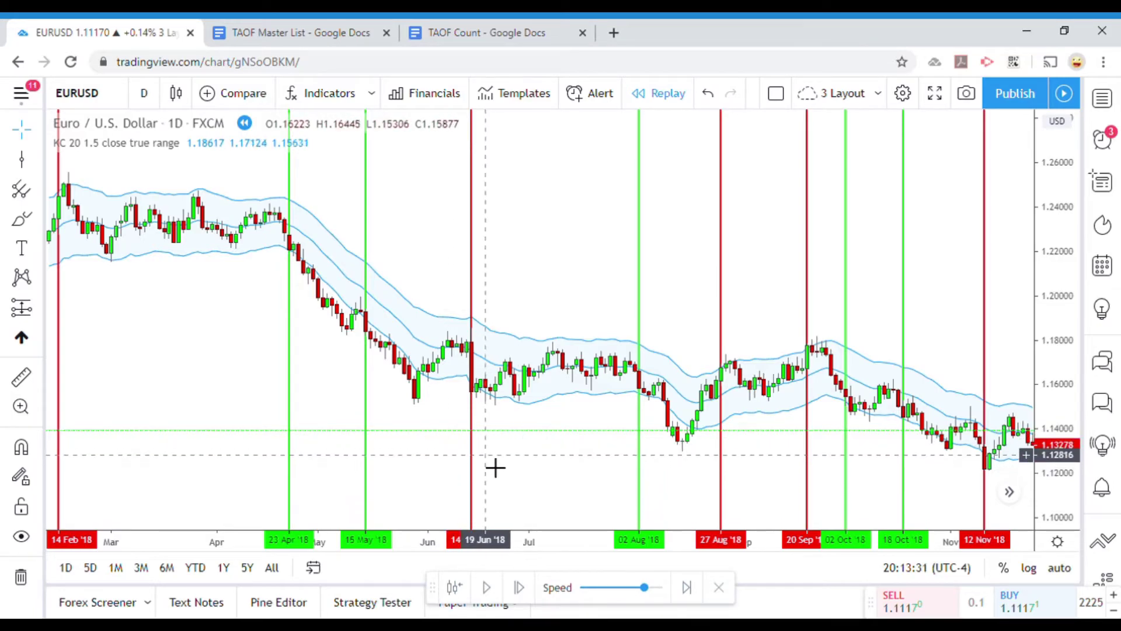
Step: Move the red vertical line from 27 August to 28 August 2018
drag(563, 480, 347, 430)
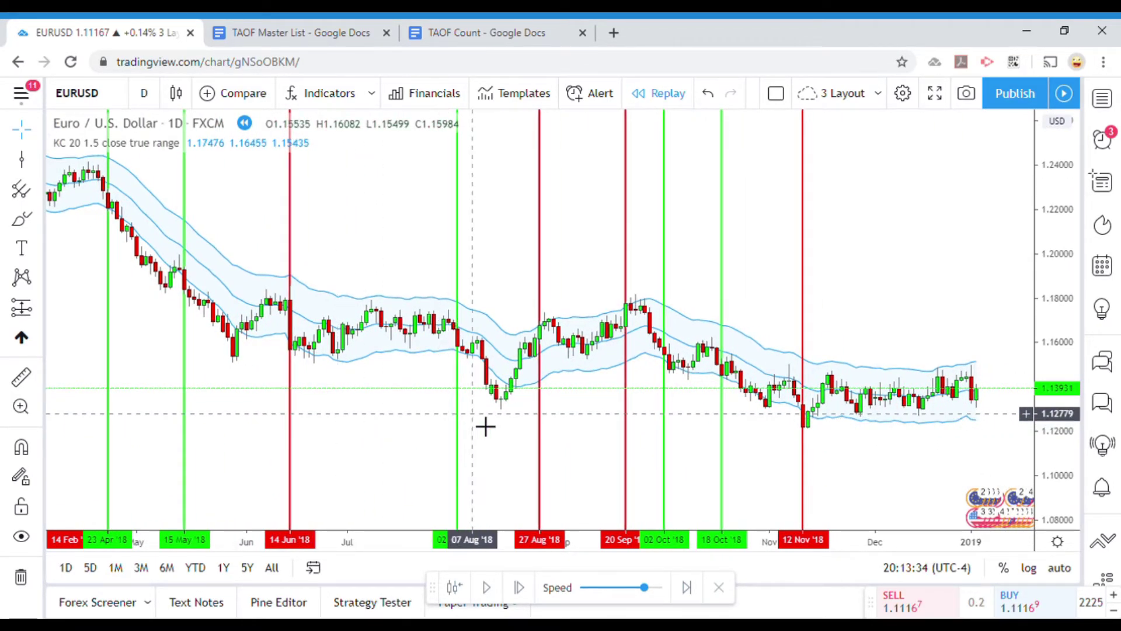
drag(515, 448, 426, 455)
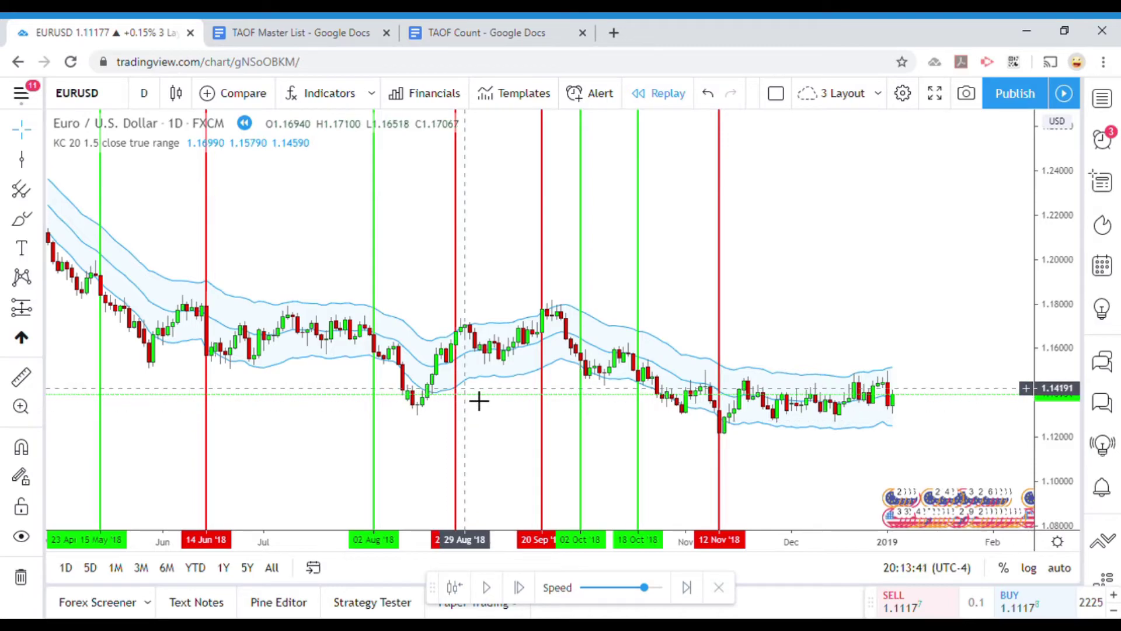
drag(457, 409, 462, 411)
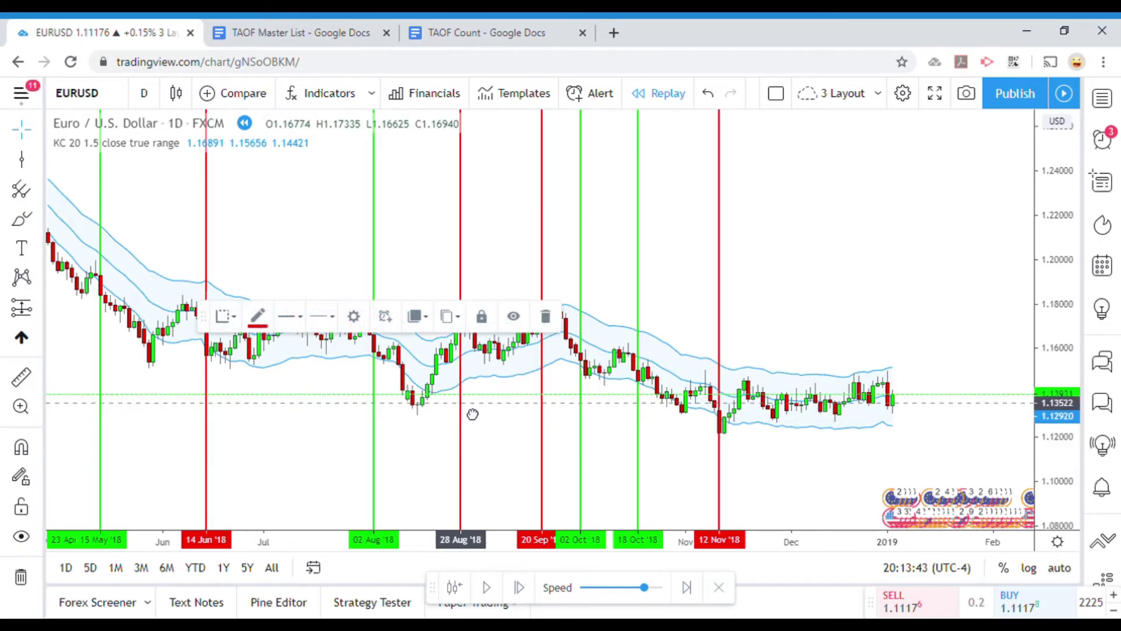
click(524, 401)
Step: Move the green vertical line from 18 October to 24 October 2018
drag(503, 455, 461, 446)
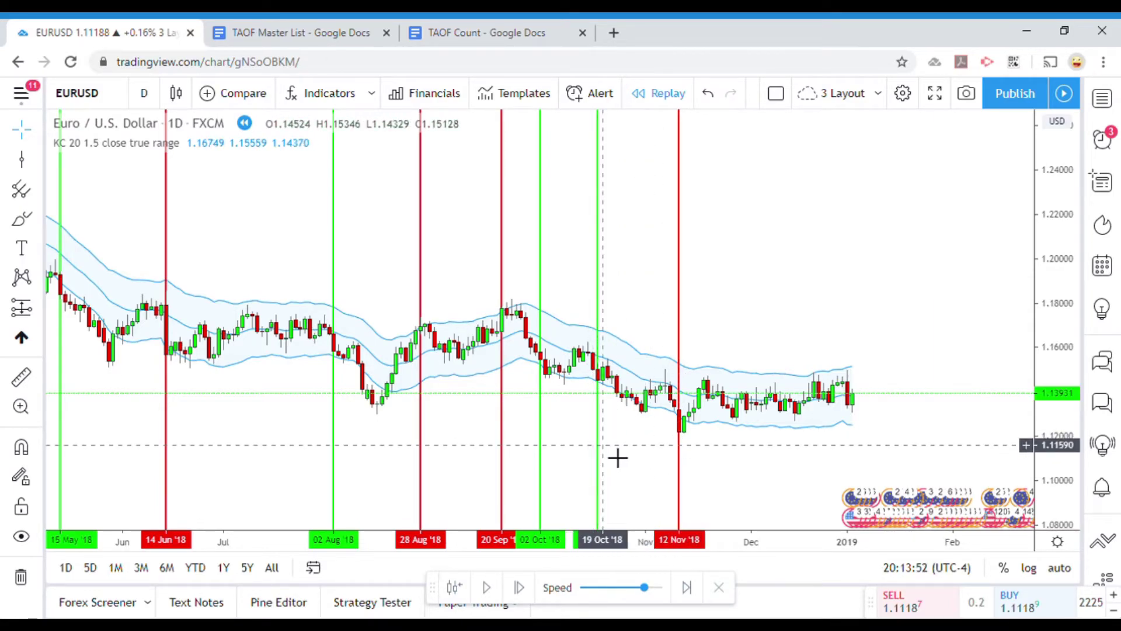
drag(603, 454, 628, 456)
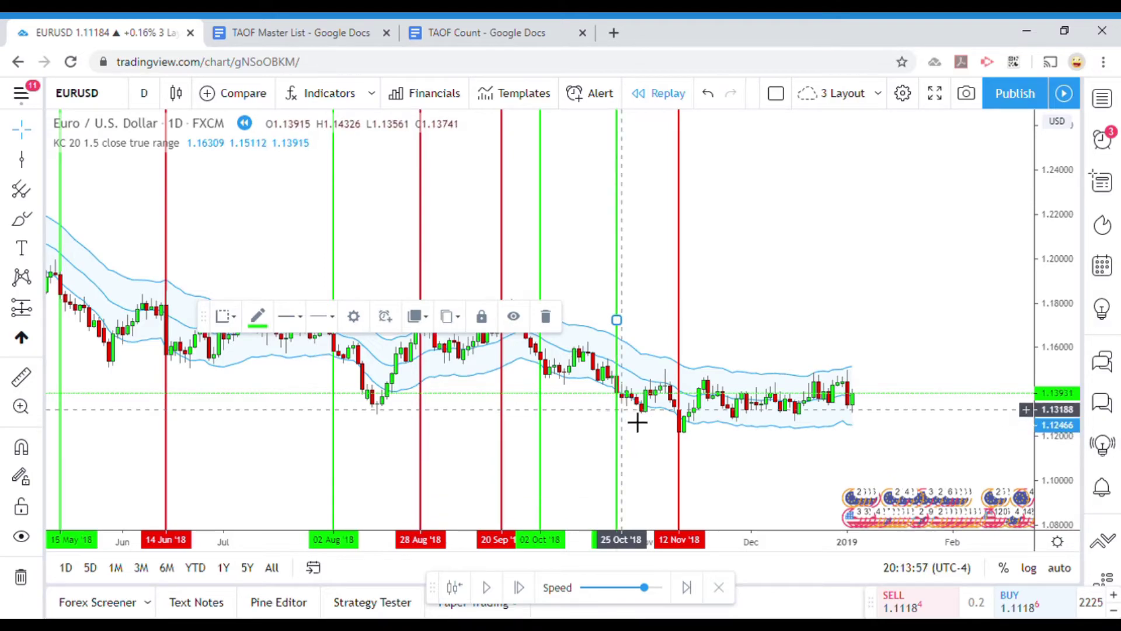
click(608, 418)
Step: Move the green vertical line at 2 October to 3 October 2018 and recolour it red
drag(544, 403, 555, 414)
click(558, 413)
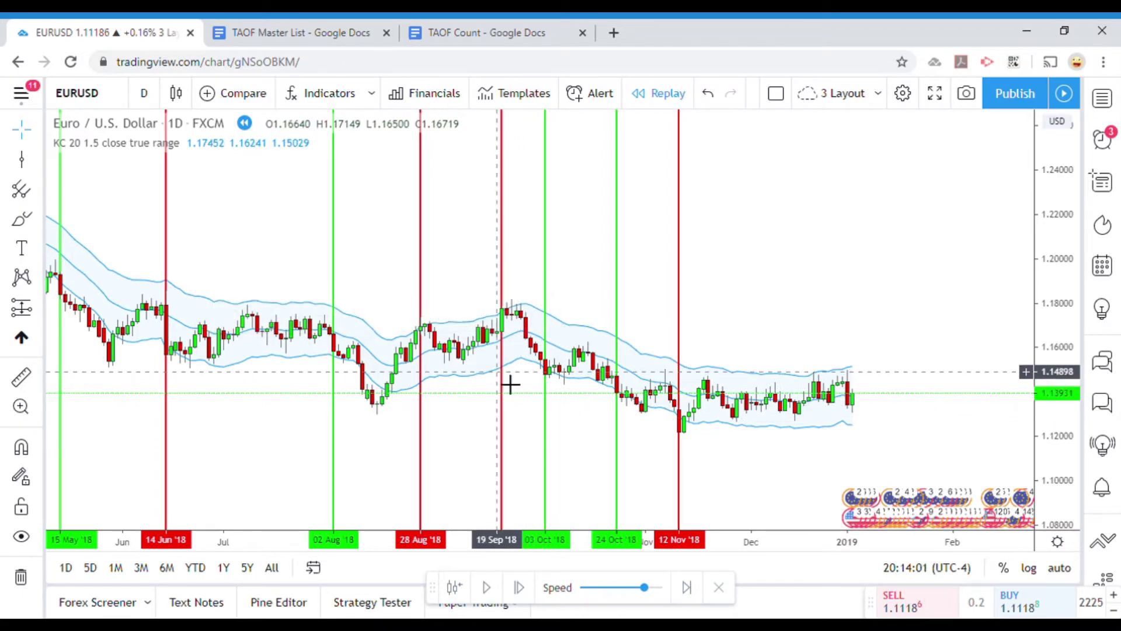
click(547, 410)
click(259, 317)
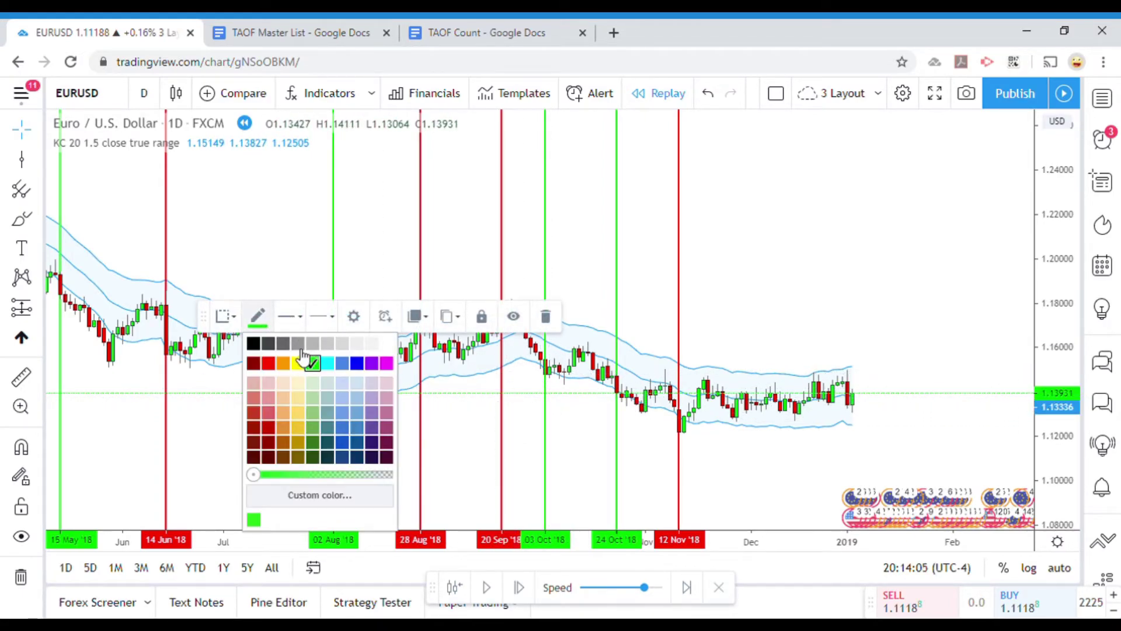
click(270, 363)
click(594, 437)
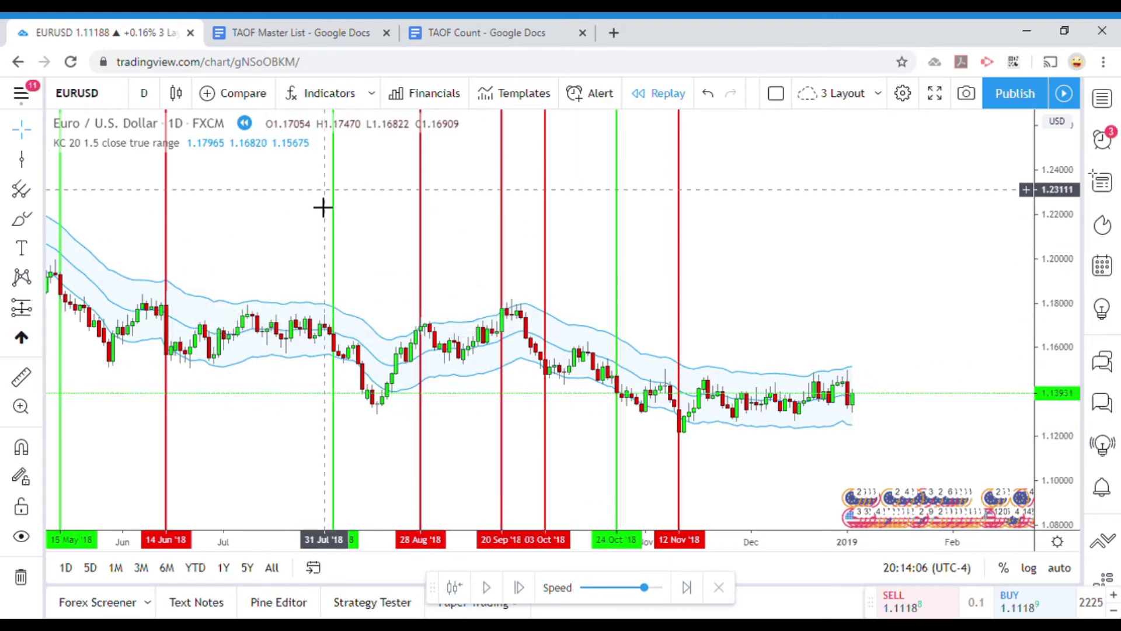
Step: Review the revised winning and losing trade markers against the Keltner Channel across all of 2018
drag(251, 243, 438, 258)
drag(1025, 247, 927, 312)
scroll(968, 324, down, 3)
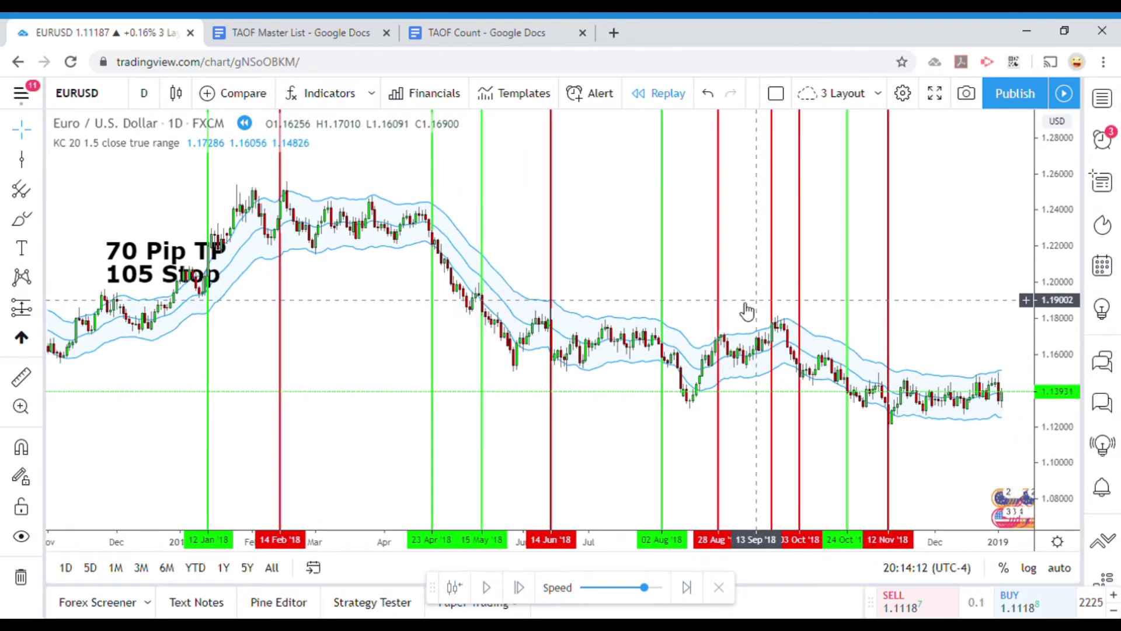
scroll(698, 303, up, 2)
scroll(698, 303, down, 2)
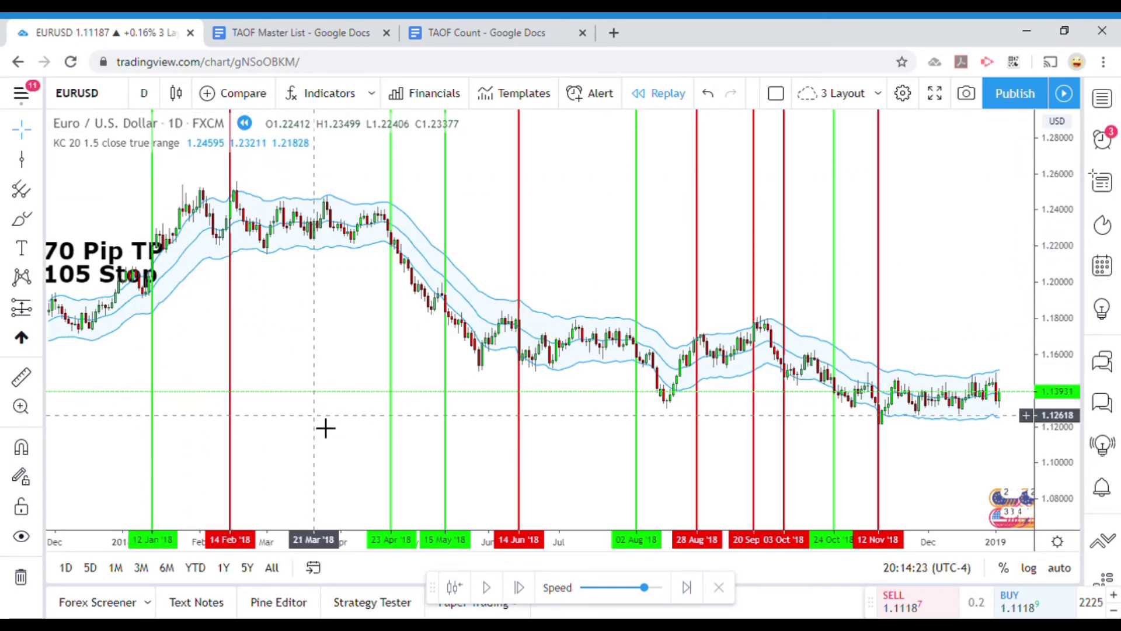
drag(304, 329, 331, 349)
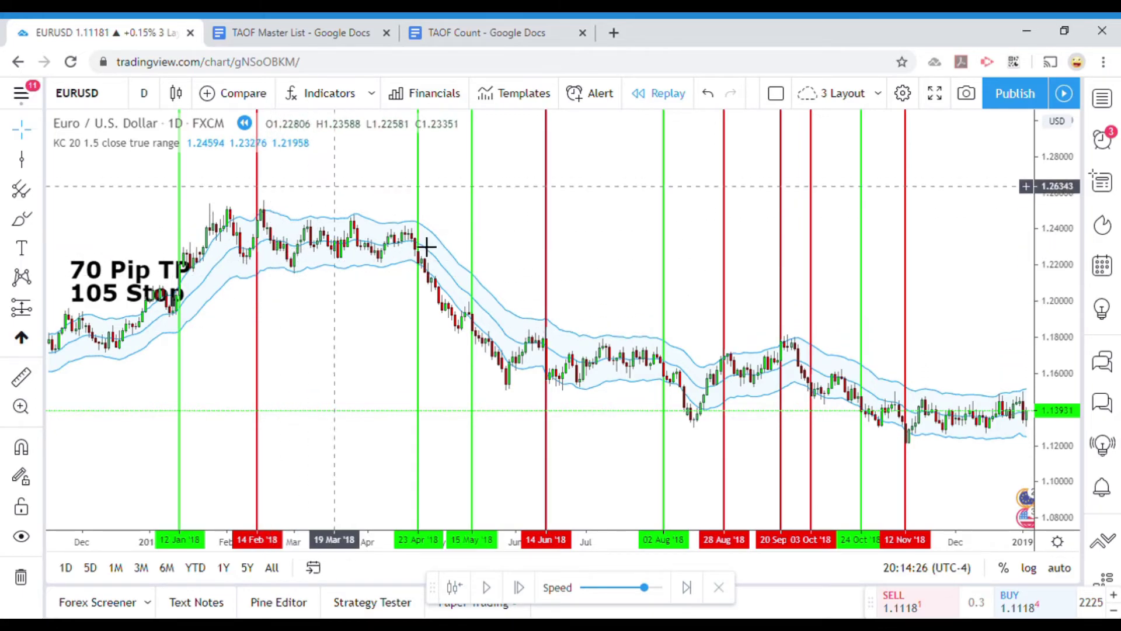
drag(326, 350, 323, 348)
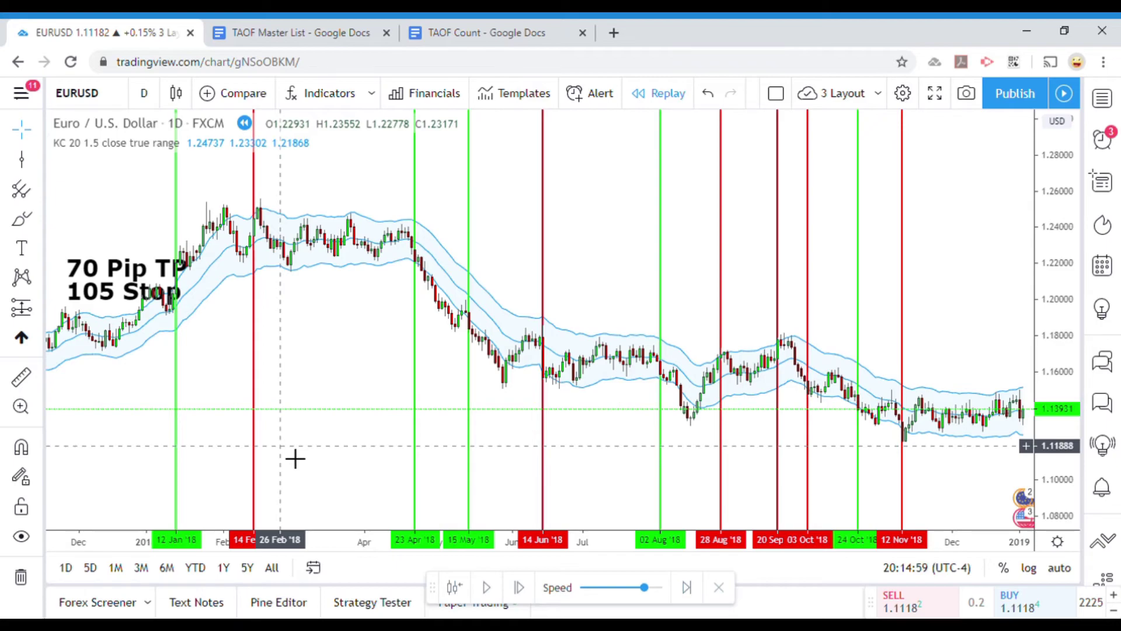
drag(345, 337, 311, 341)
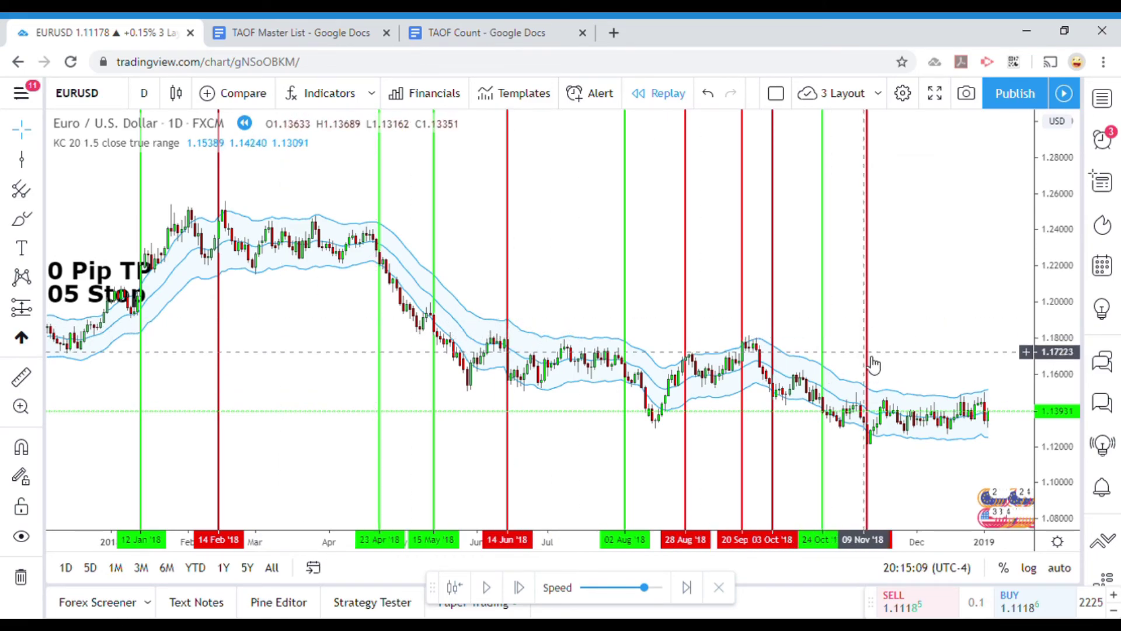
drag(323, 341, 337, 359)
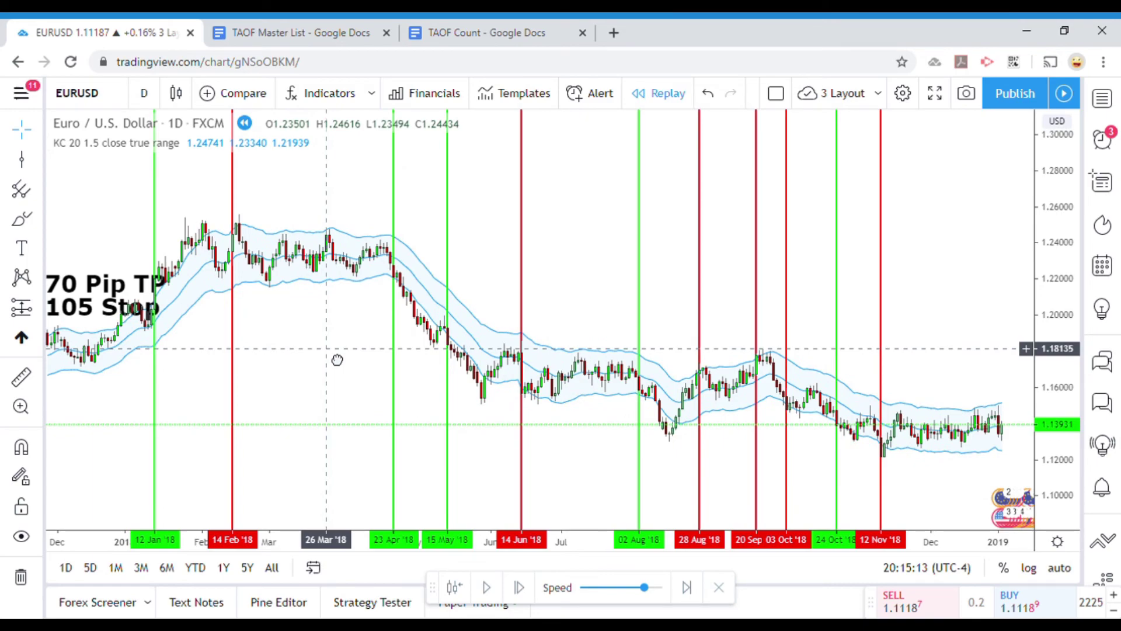